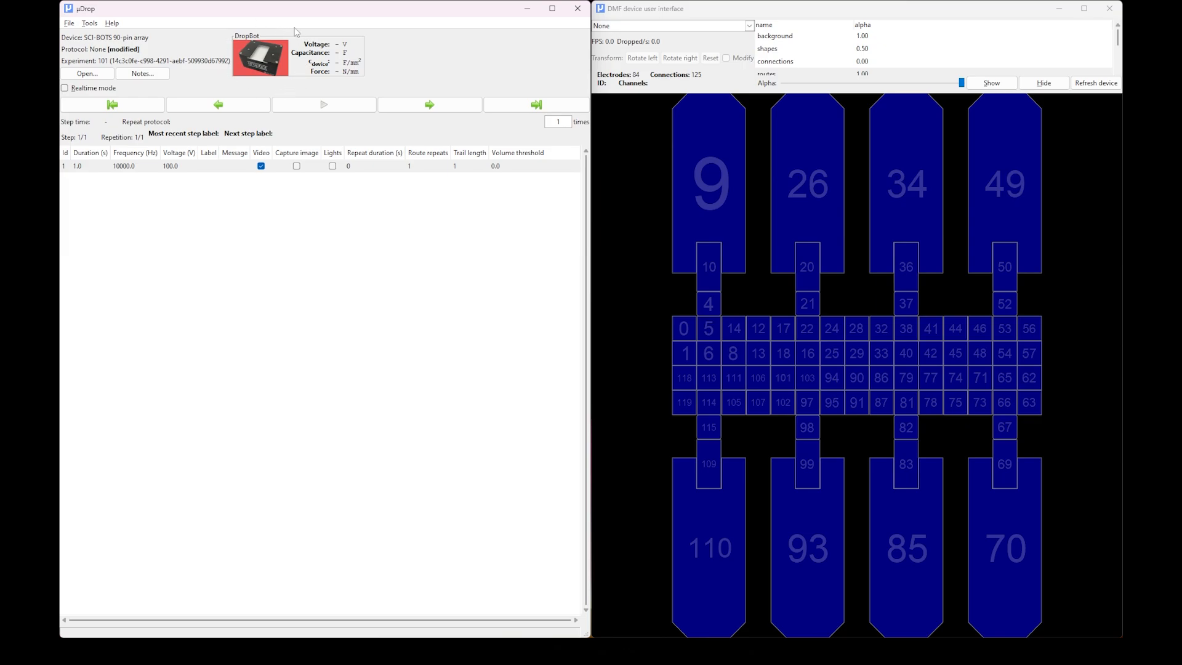
Hide the shapes layer in the DMF device window and show it again at an alpha of 1.00.
mouse_move(261, 57)
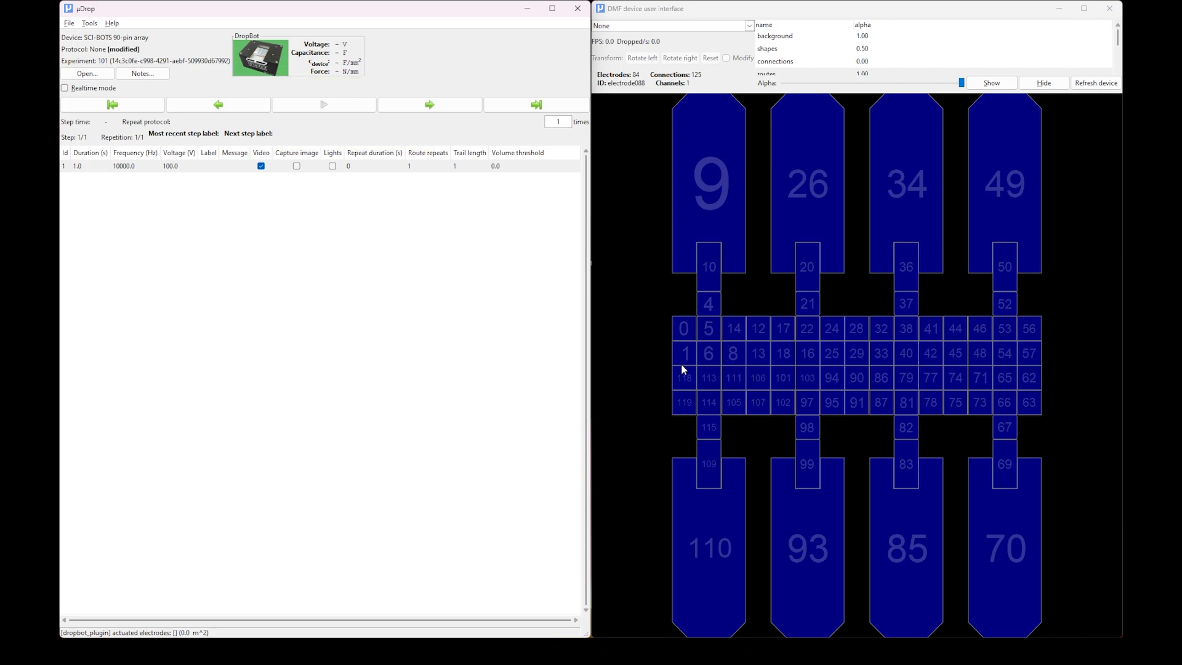
left_click(813, 6)
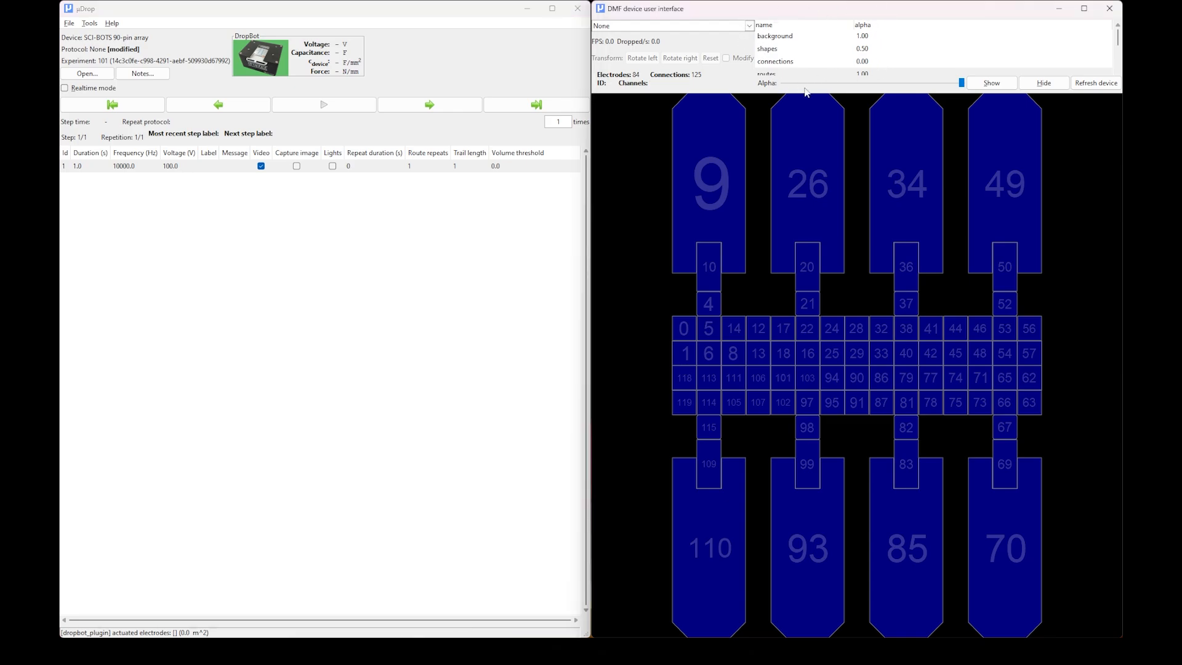
mouse_move(1119, 42)
left_mouse_down()
mouse_move(1120, 64)
mouse_move(1119, 37)
left_mouse_up()
left_click(830, 53)
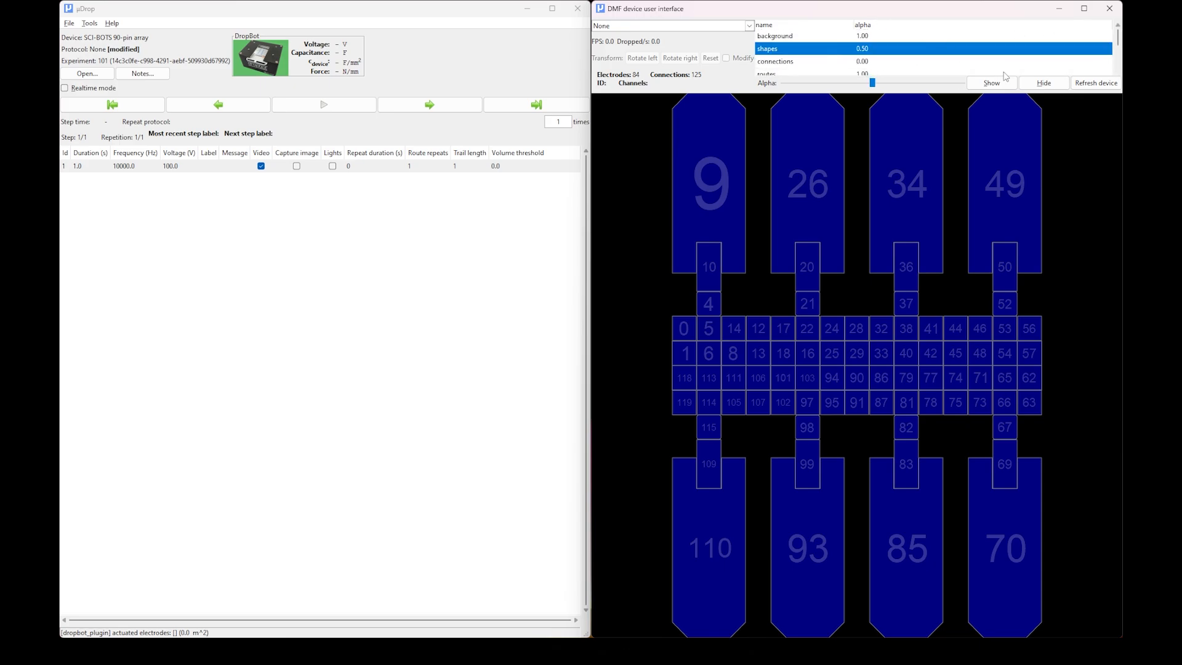
left_click(1033, 89)
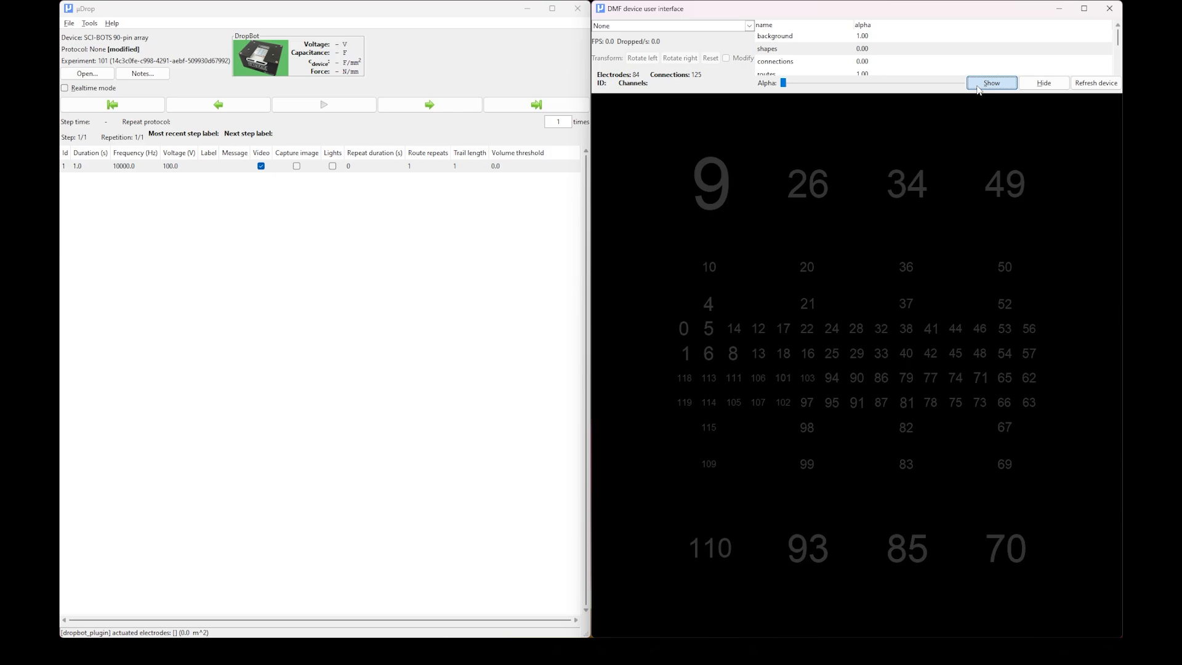
left_click(982, 89)
mouse_move(964, 84)
left_mouse_down()
mouse_move(873, 86)
mouse_move(965, 90)
left_mouse_up()
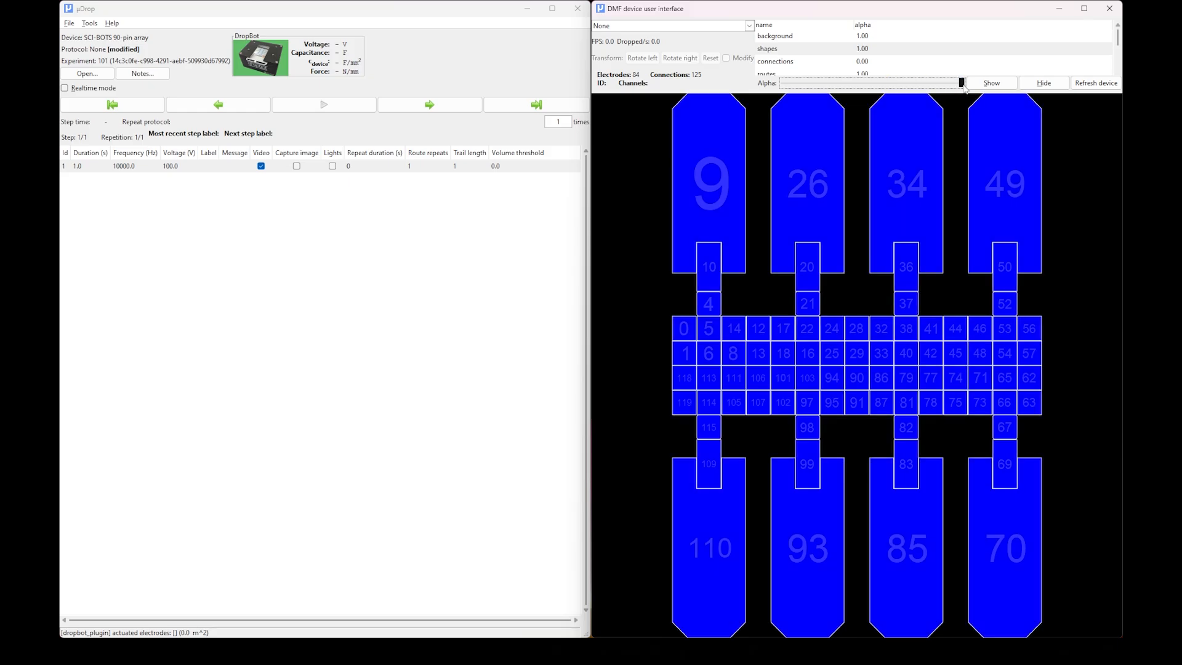
Set the shapes layer's alpha value to 0.50.
double_click(862, 49)
type("0")
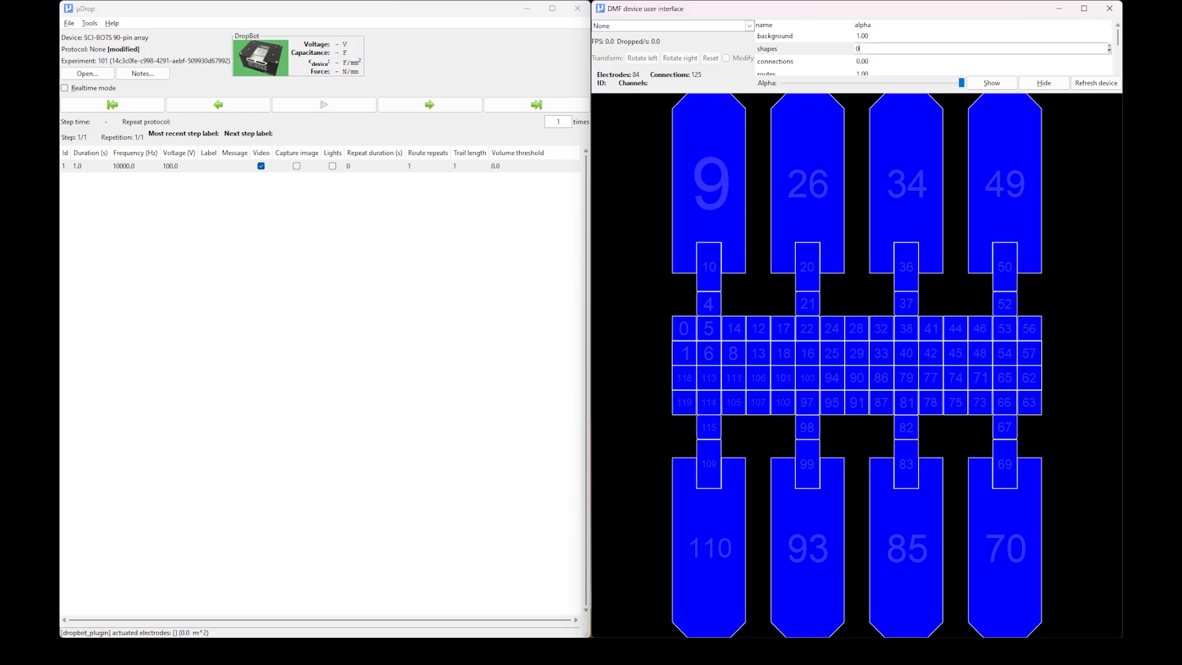
key("Return")
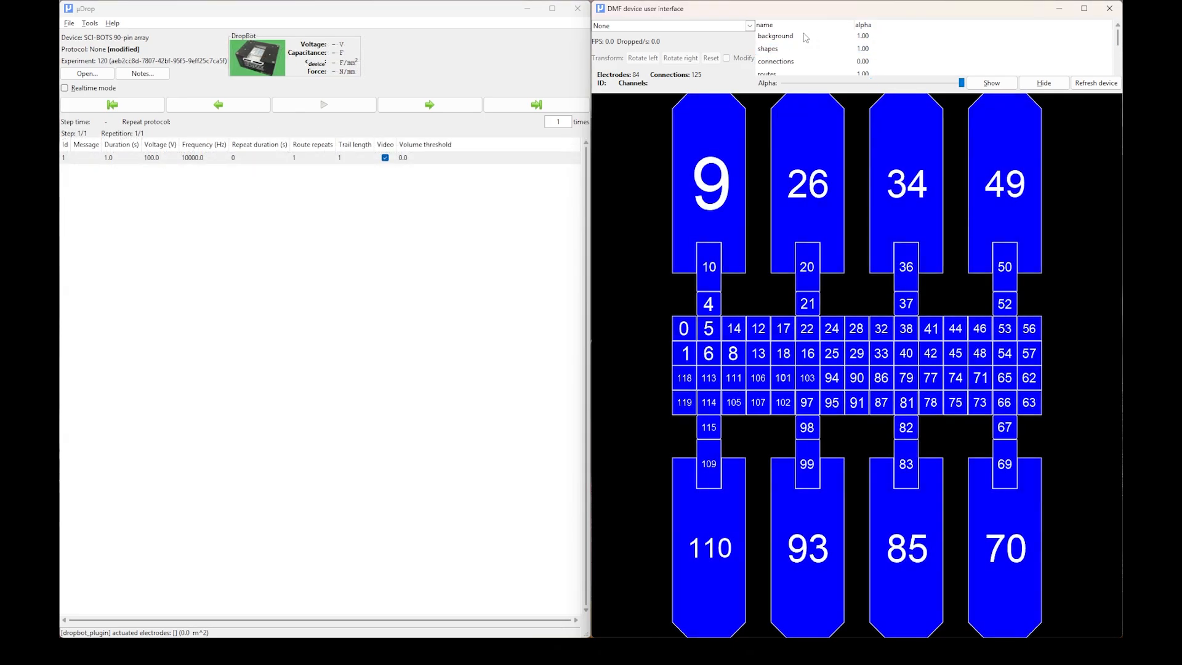
Hide the background layer of the device view and show it again.
left_click(941, 40)
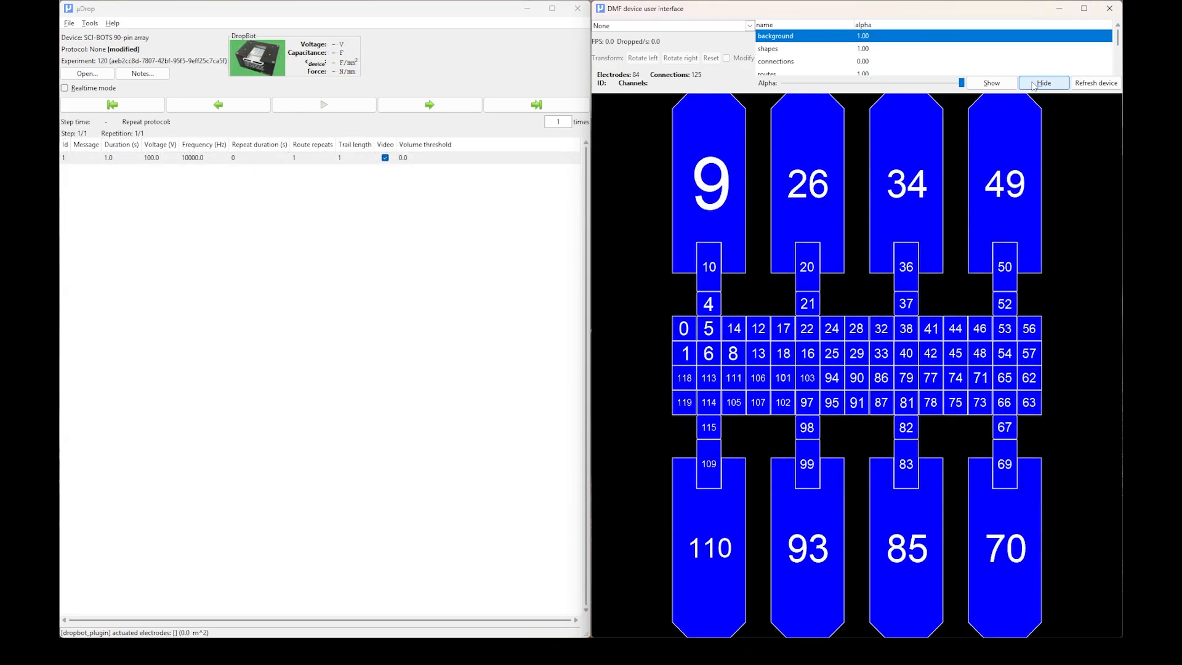
left_click(1034, 86)
left_click(1013, 84)
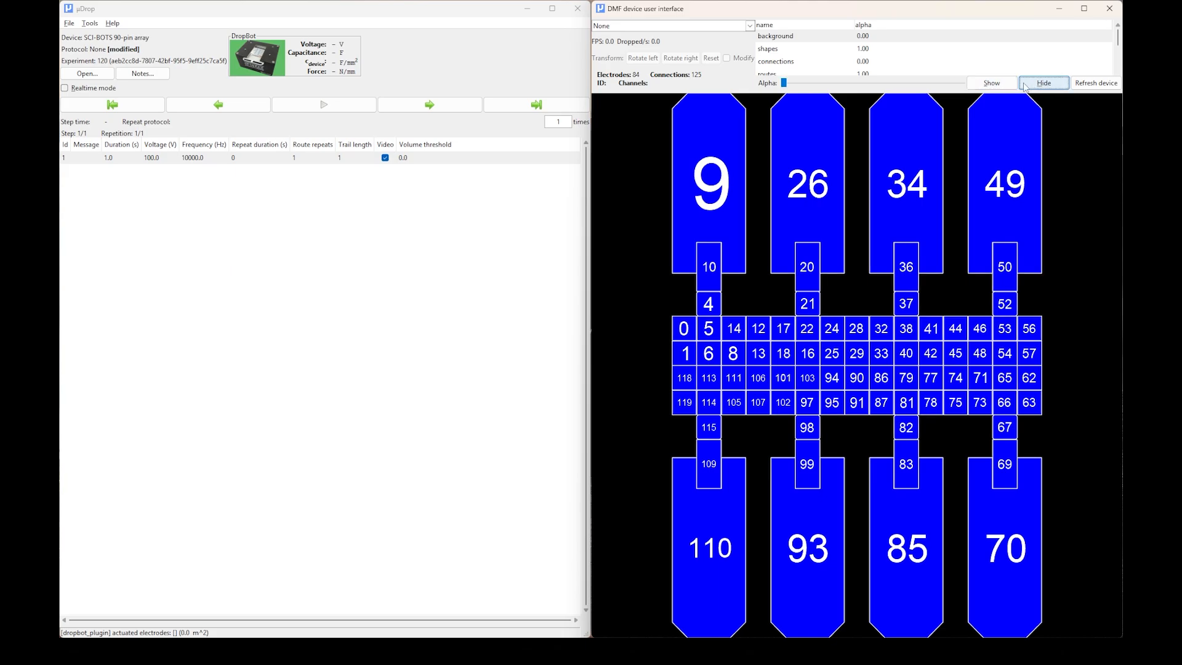
Toggle the shapes layer off and back on twice, ending with it shown.
left_click(863, 48)
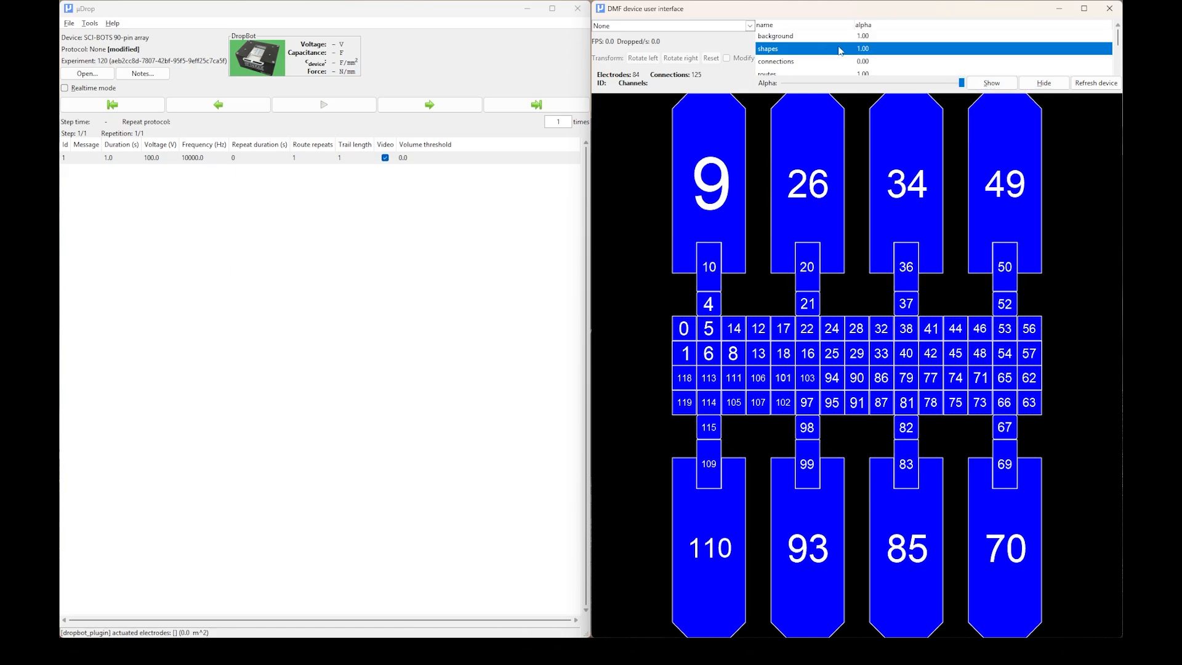
left_click(1044, 84)
left_click(999, 85)
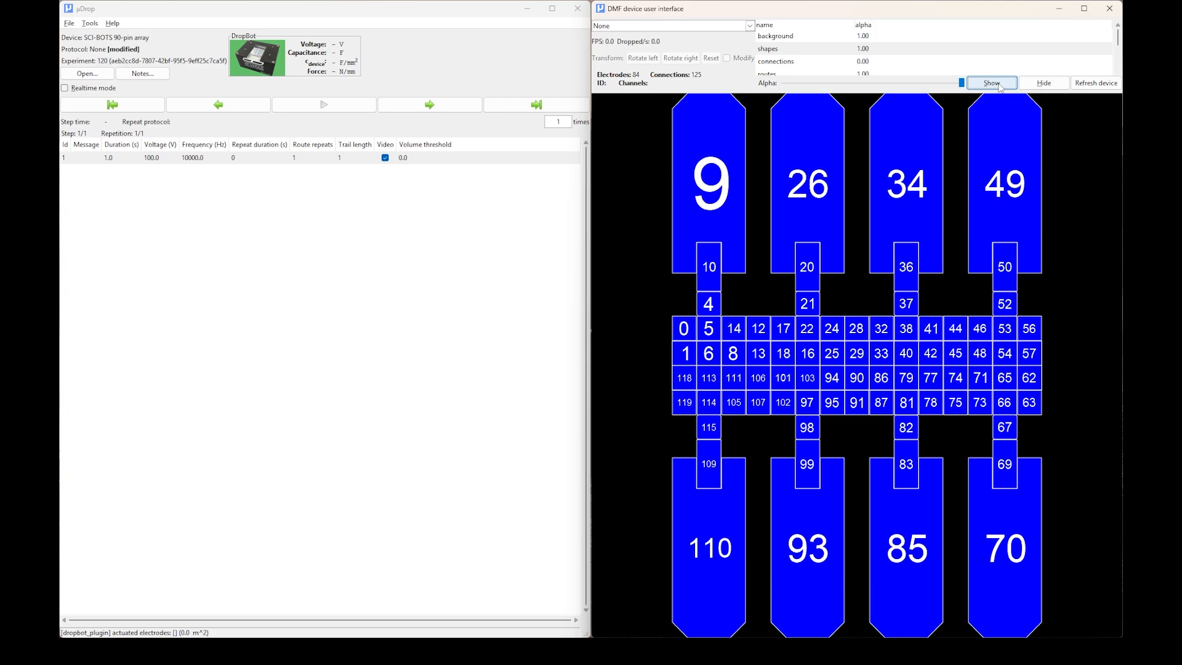
left_click(1043, 84)
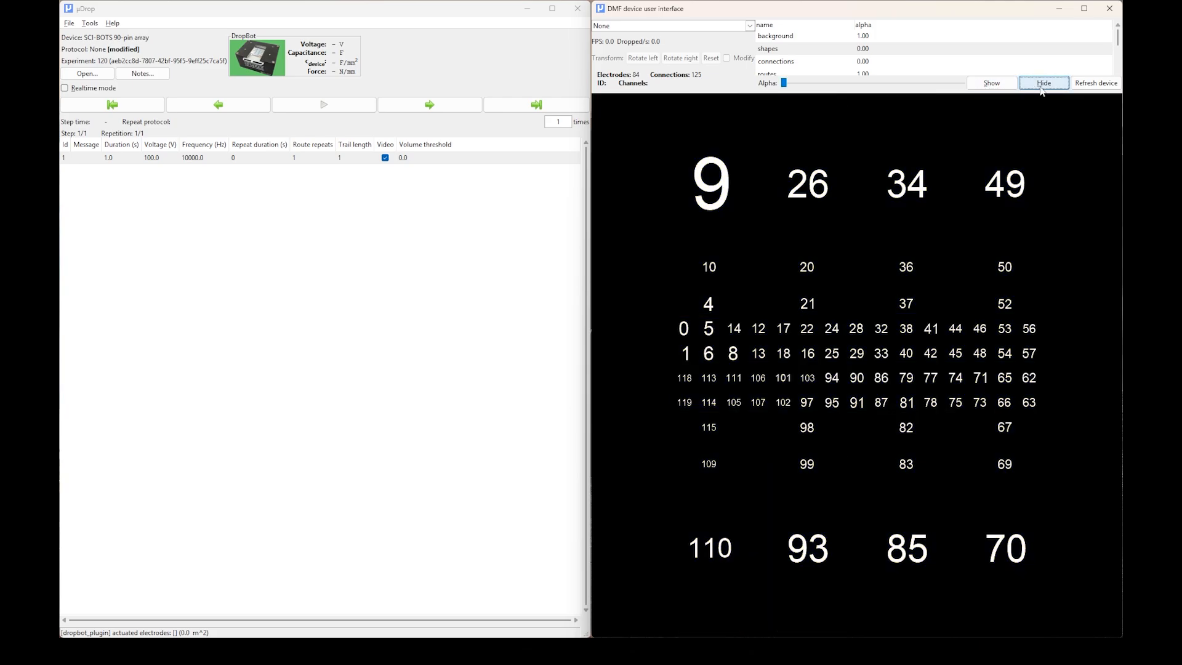
left_click(993, 84)
Toggle the connections layer on and off to compare the electrode connection lines, ending with it hidden.
left_click(851, 63)
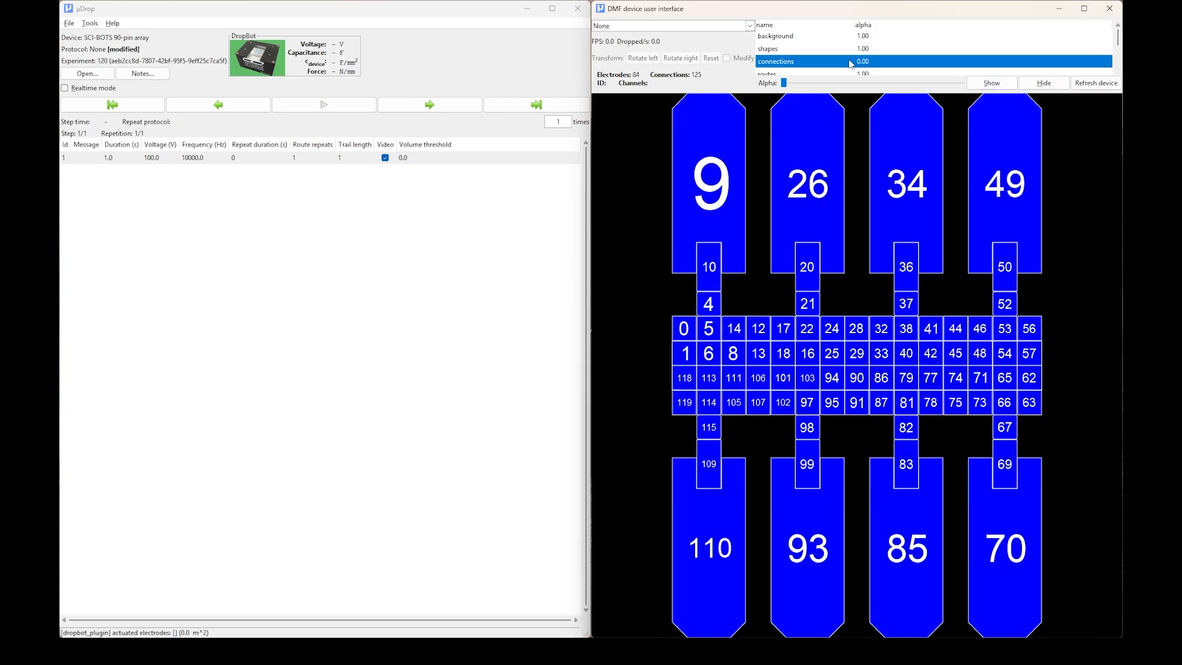
left_click(1039, 84)
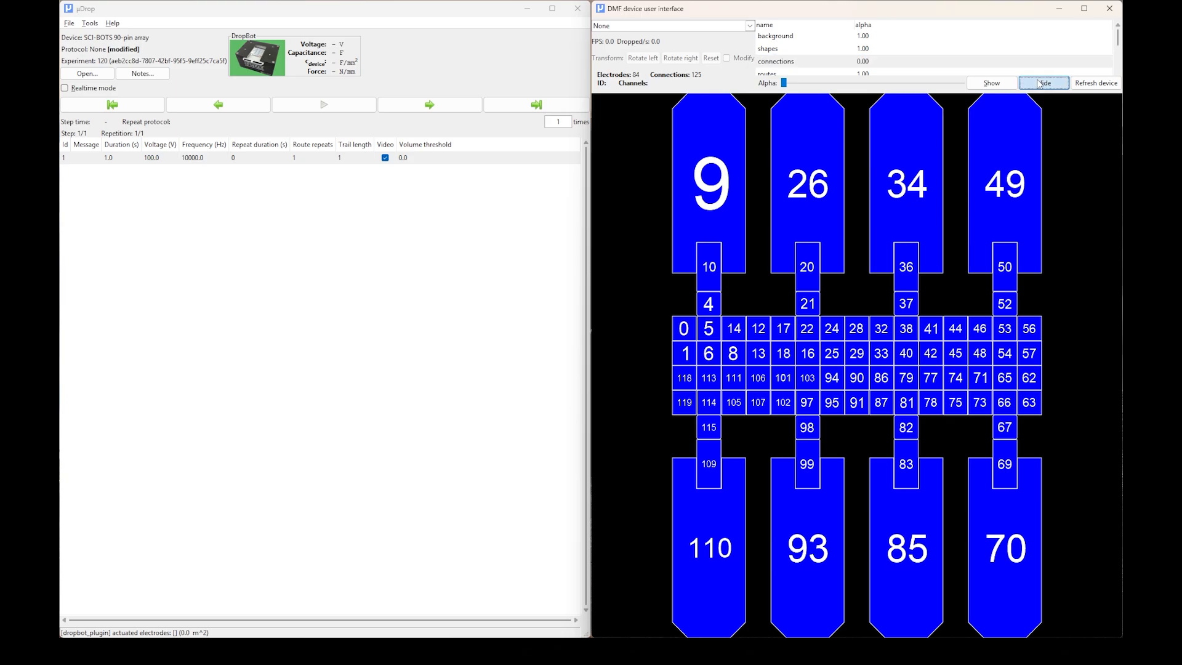
left_click(994, 85)
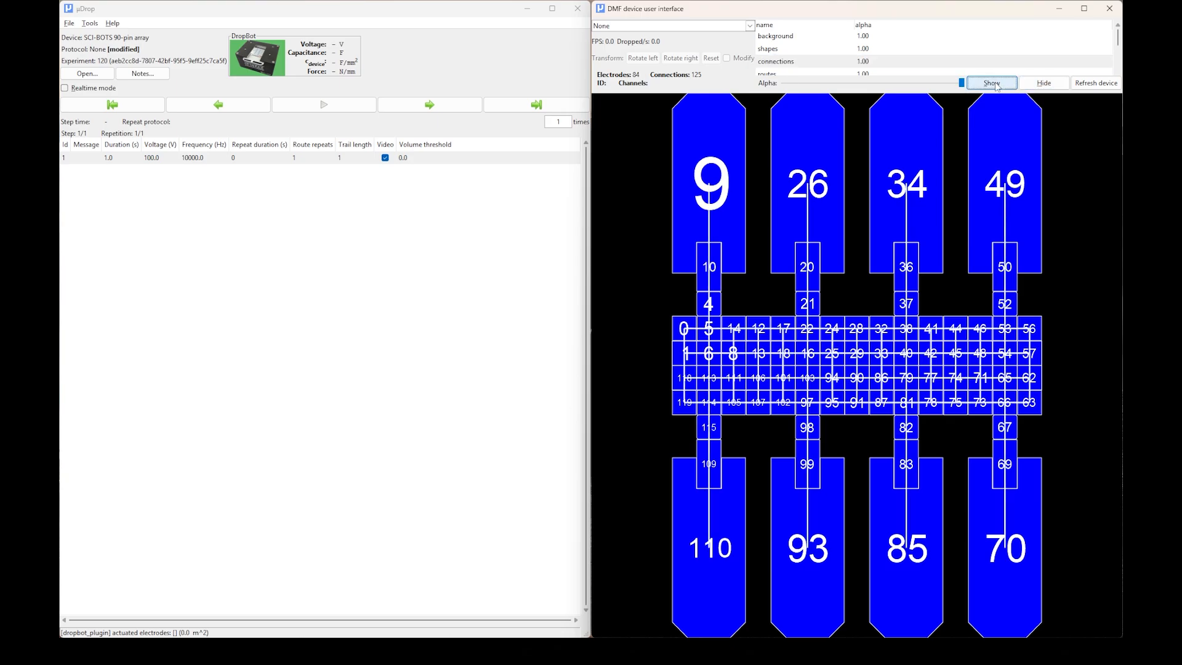
left_click(1040, 83)
left_click(994, 83)
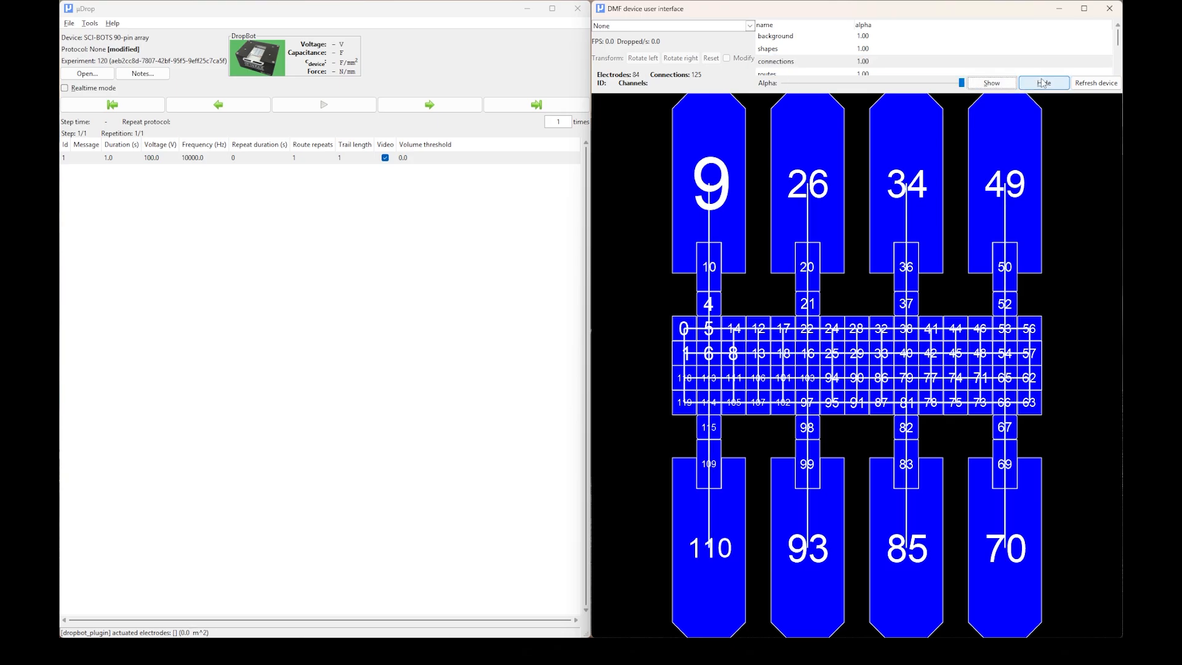
left_click(1026, 82)
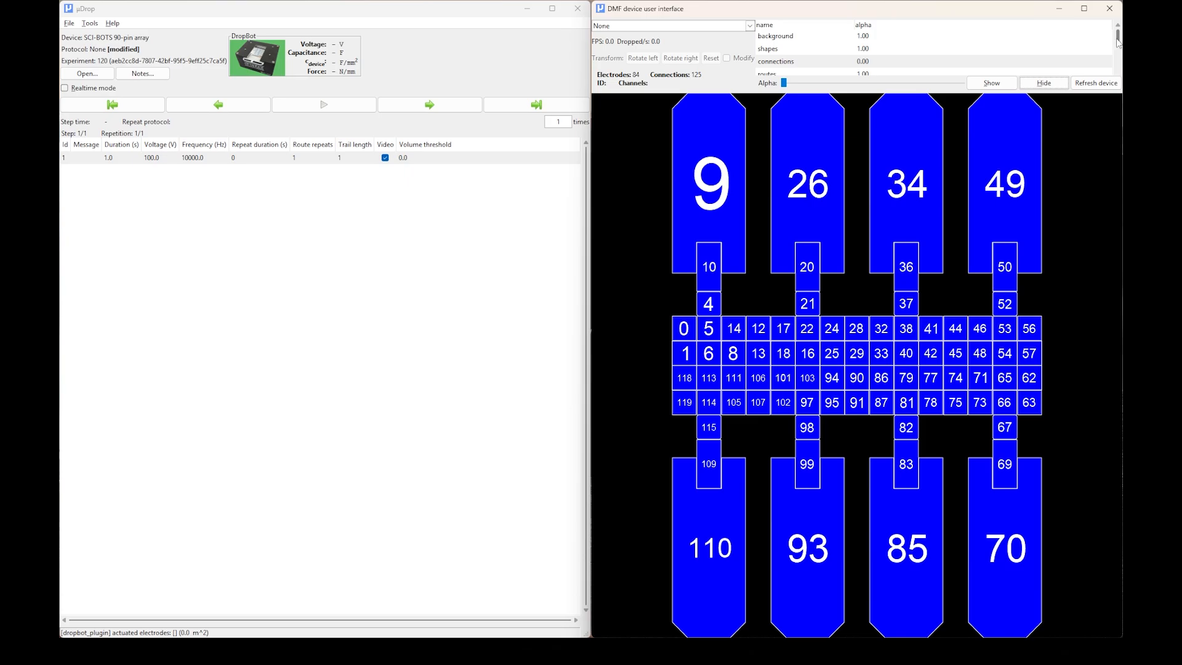
Draw a route from electrode 22 to electrode 41 and toggle the routes layer off and back on.
left_click_drag(1118, 40, 1119, 55)
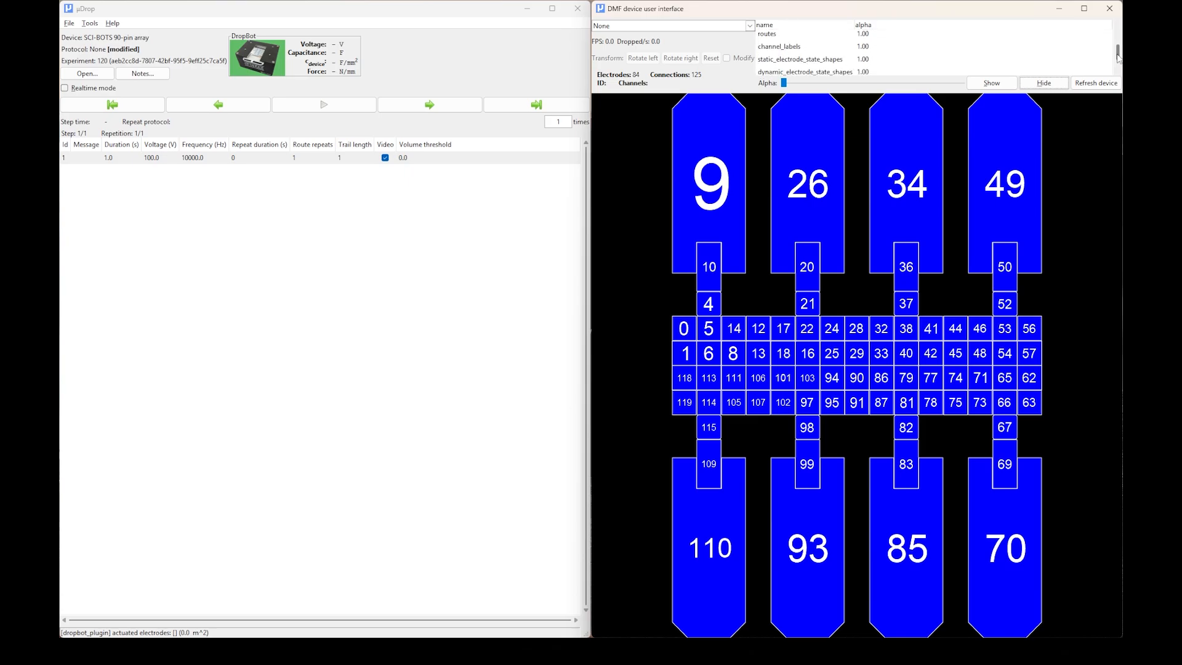
left_click(843, 35)
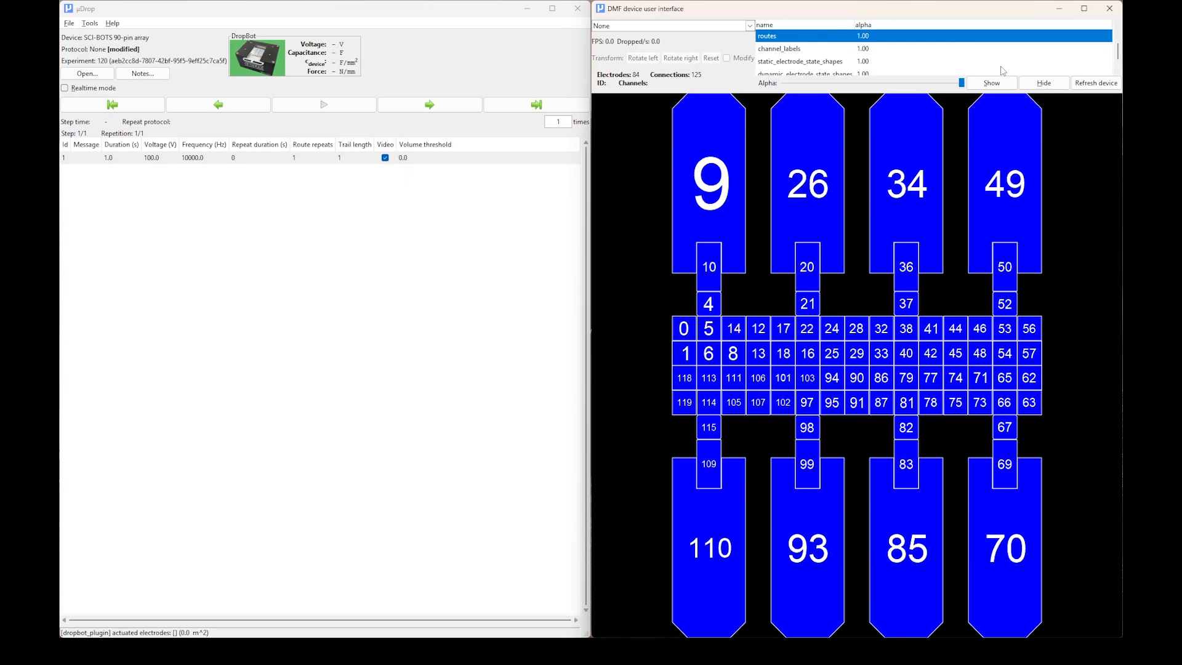
left_click_drag(808, 329, 945, 327)
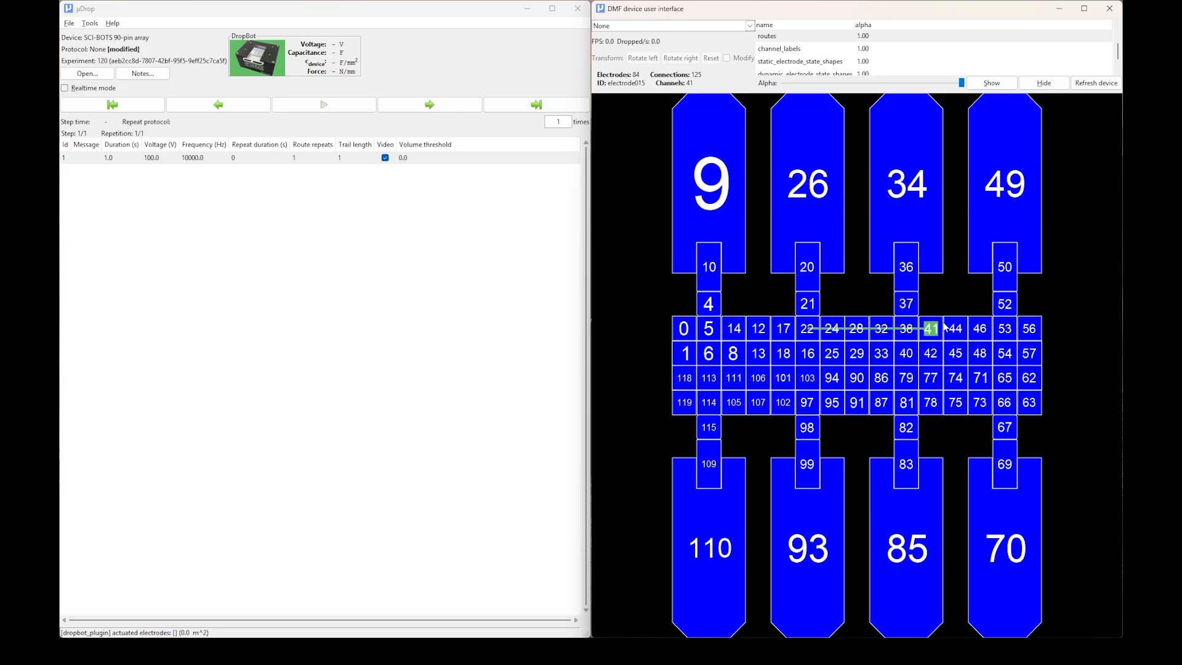
left_click(1044, 83)
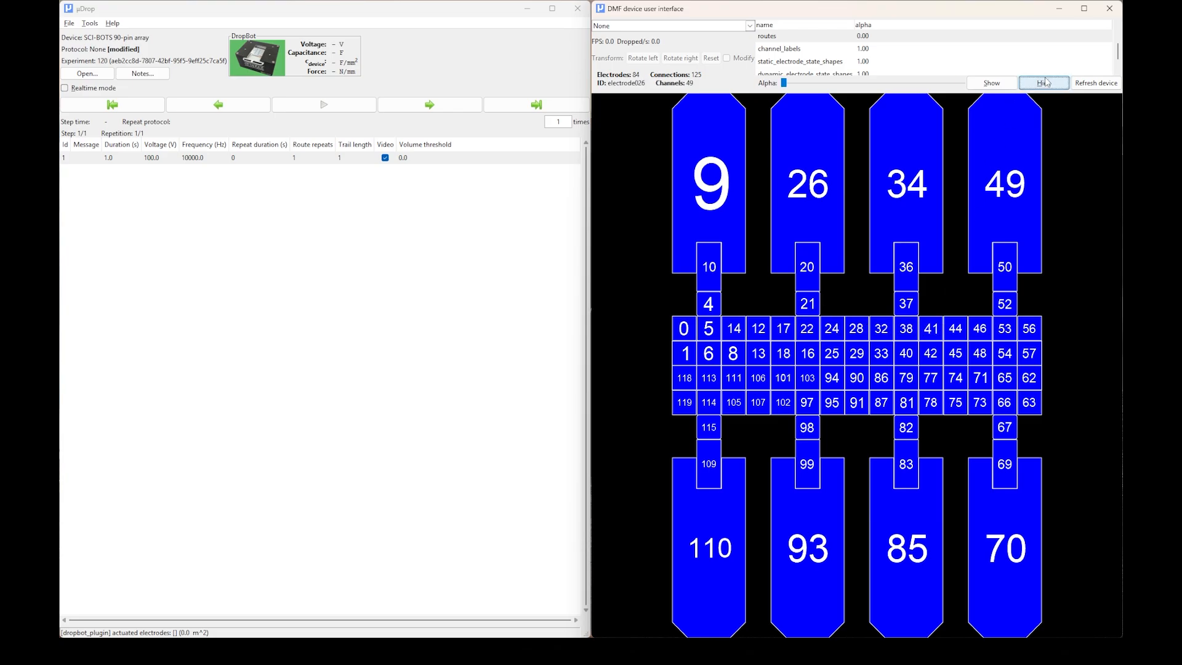
left_click(999, 86)
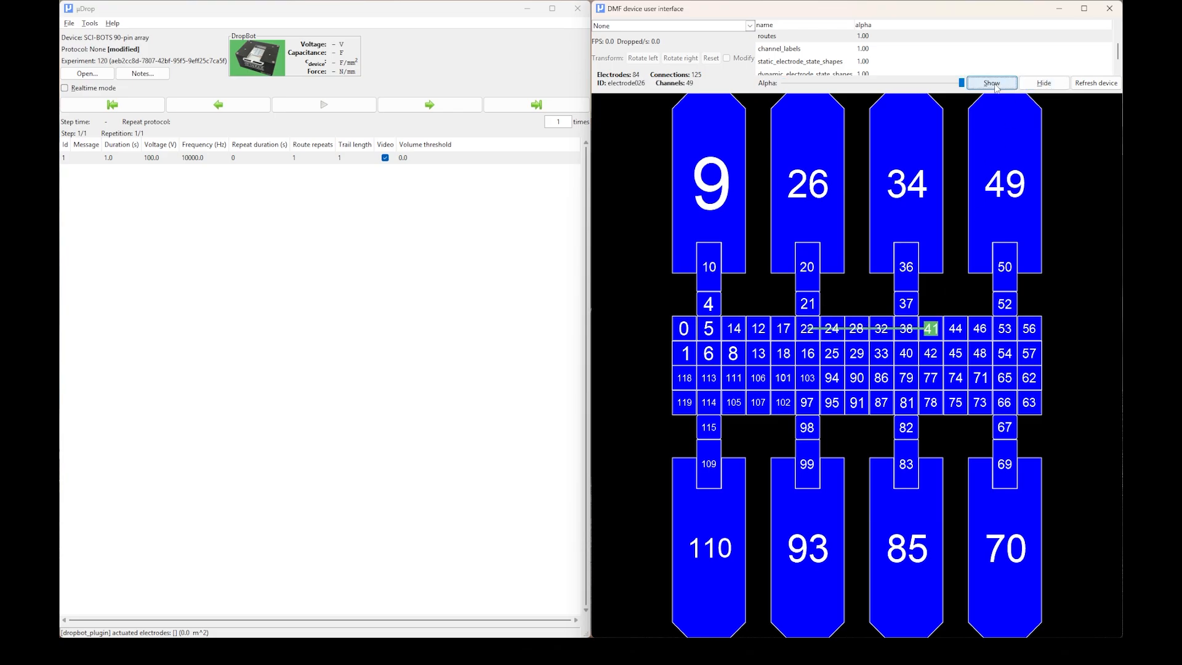
left_click(1040, 87)
left_click(995, 88)
Toggle the channel_labels layer off and back on twice, ending with the labels shown.
left_click(818, 50)
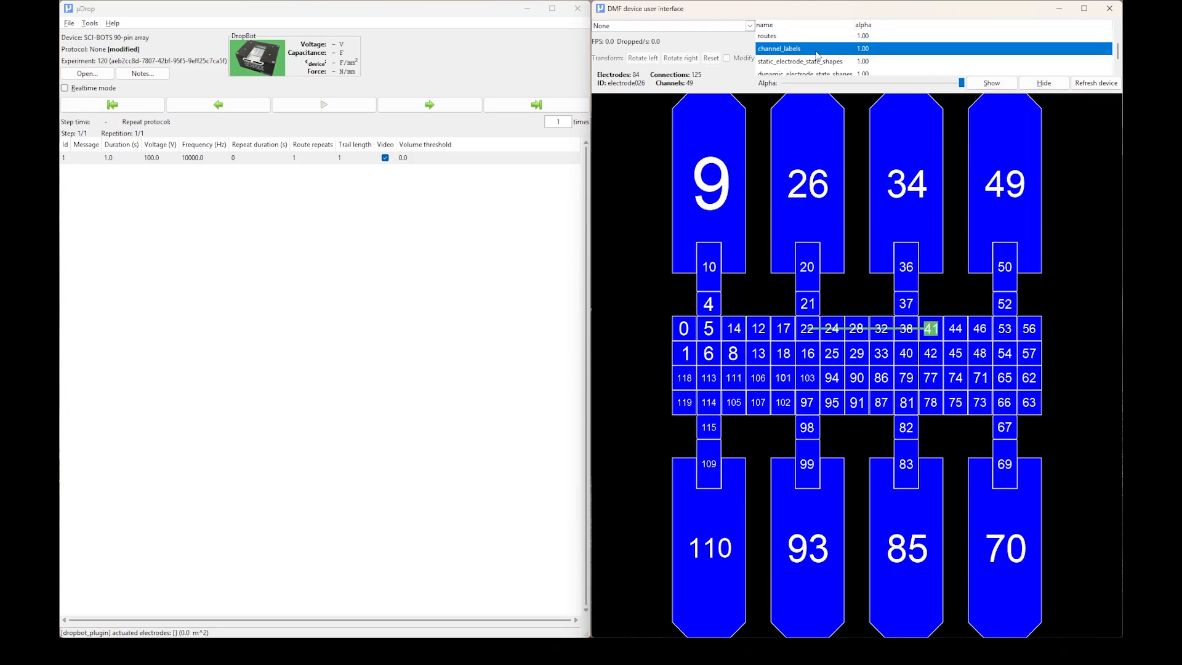
left_click(1032, 86)
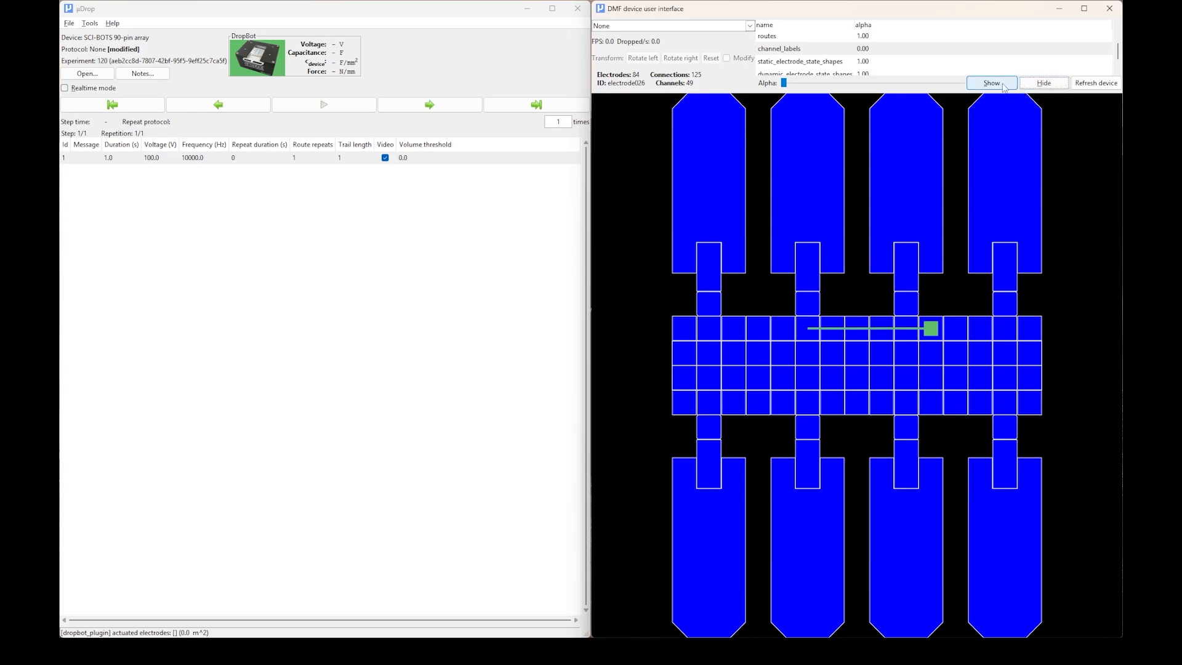
left_click(1004, 87)
left_click(1040, 87)
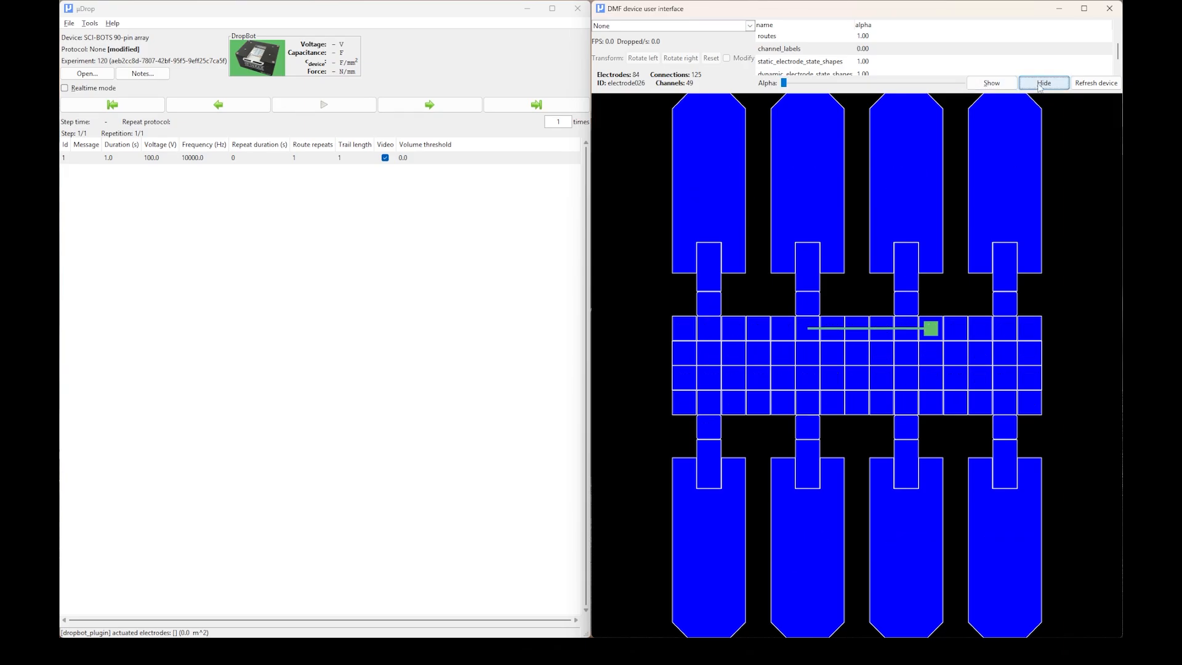
left_click(998, 82)
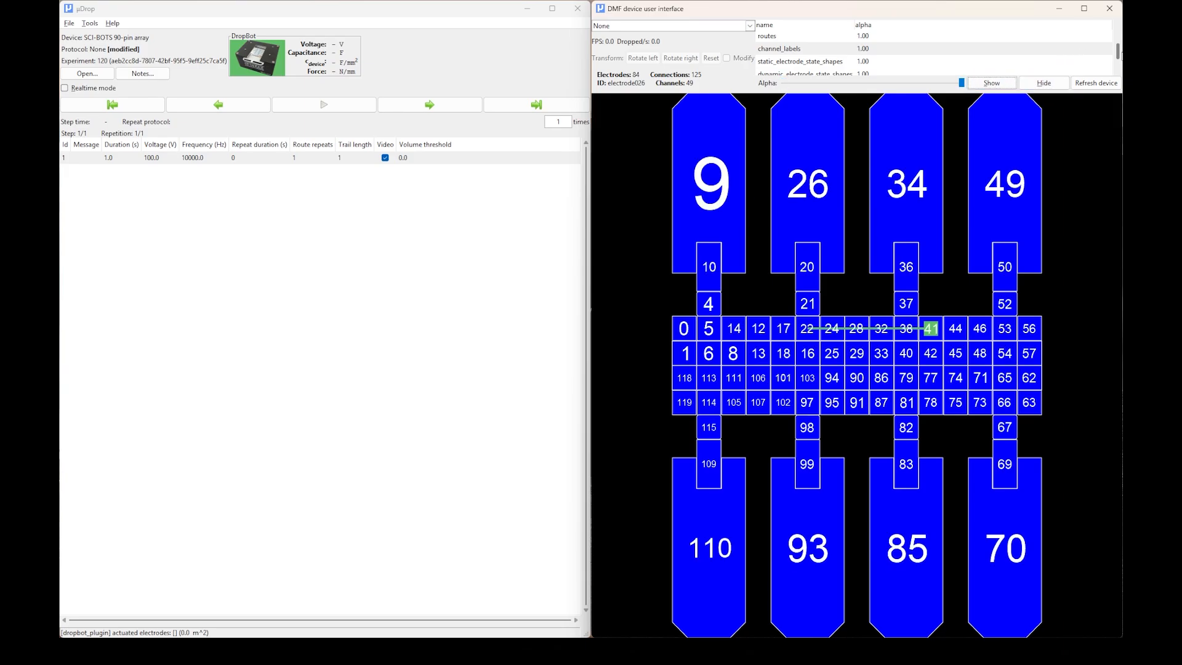
Actuate electrode 18 and toggle the static_electrode_state_shapes layer off and back on.
left_click(847, 61)
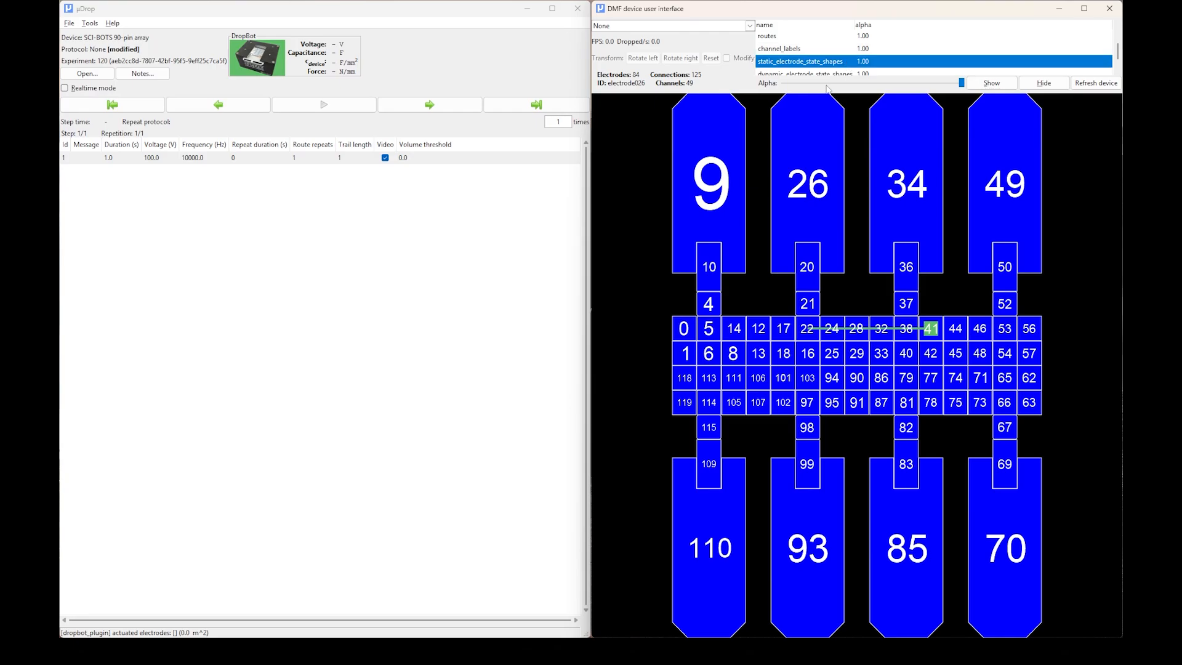
left_click(783, 353)
left_click(1045, 83)
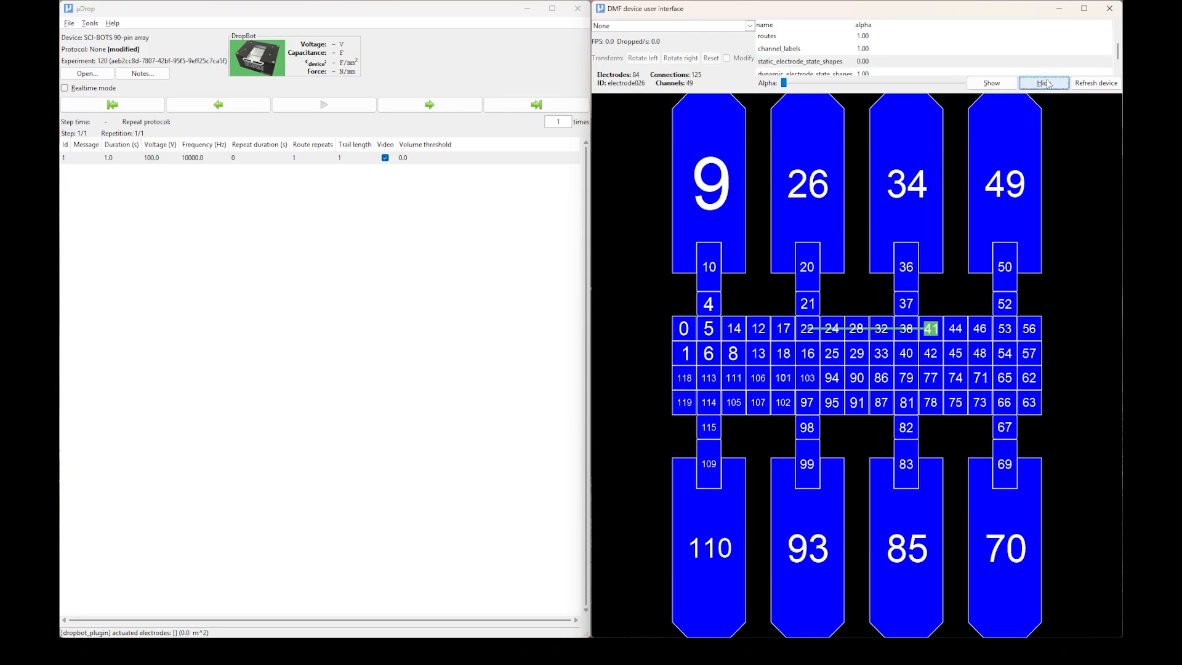
left_click(995, 84)
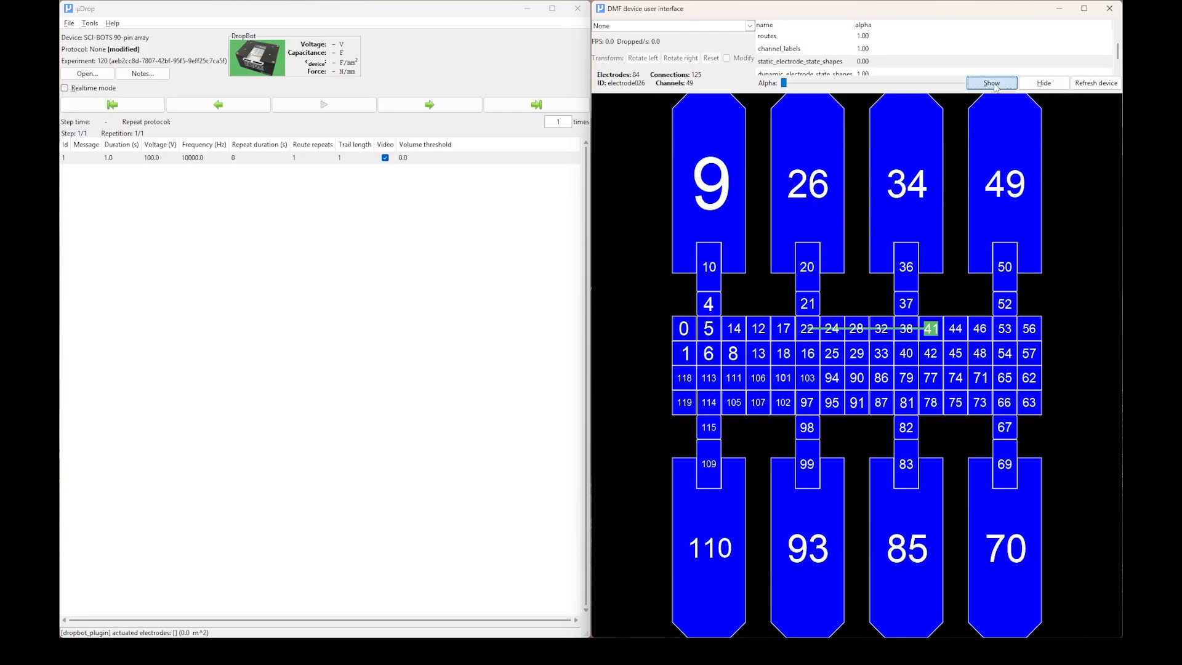
left_click(1045, 83)
left_click(990, 83)
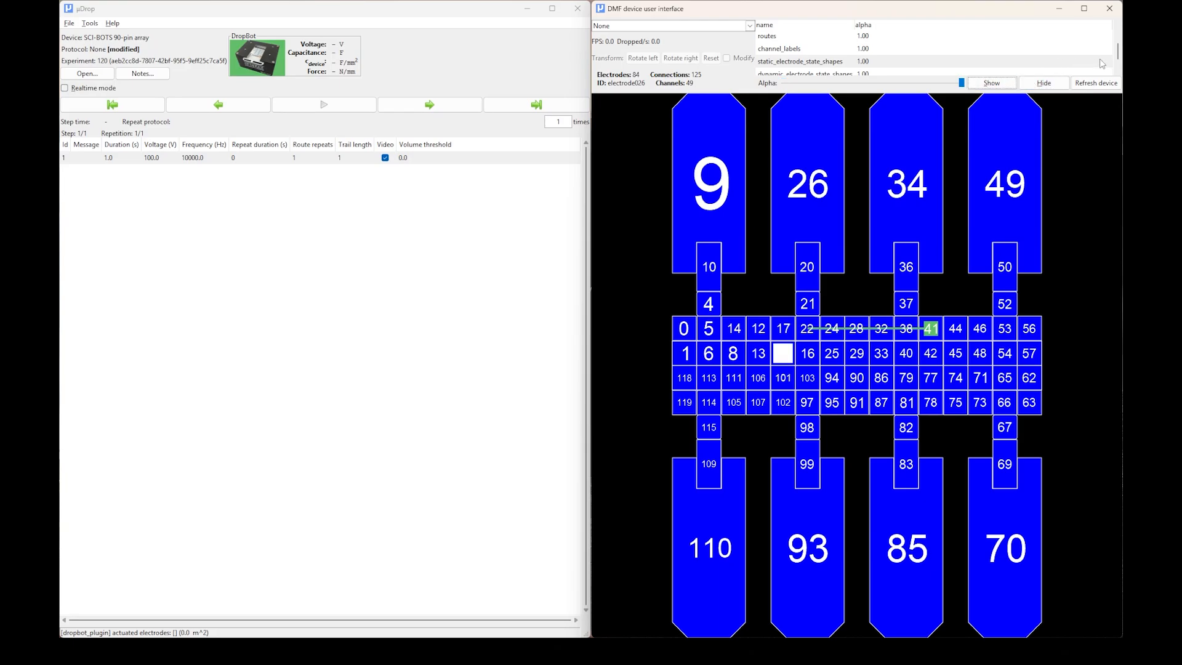
Run the protocol with the dynamic_electrode_state_shapes layer selected, and start a new experiment when it completes.
left_click(1119, 72)
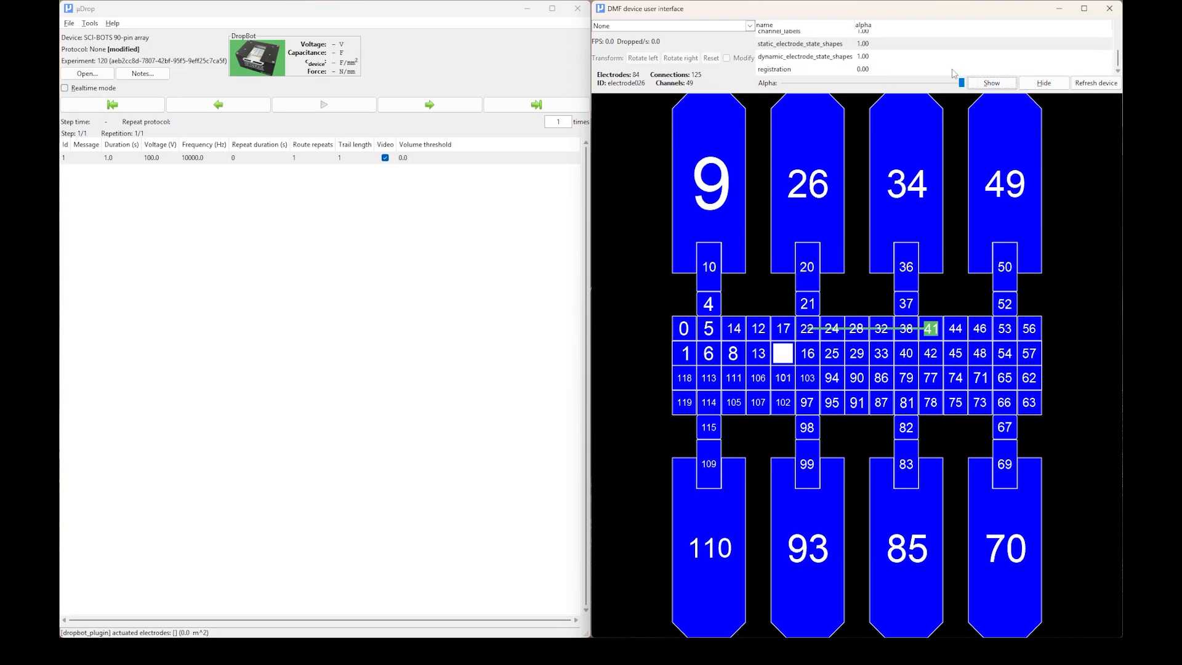
left_click(825, 58)
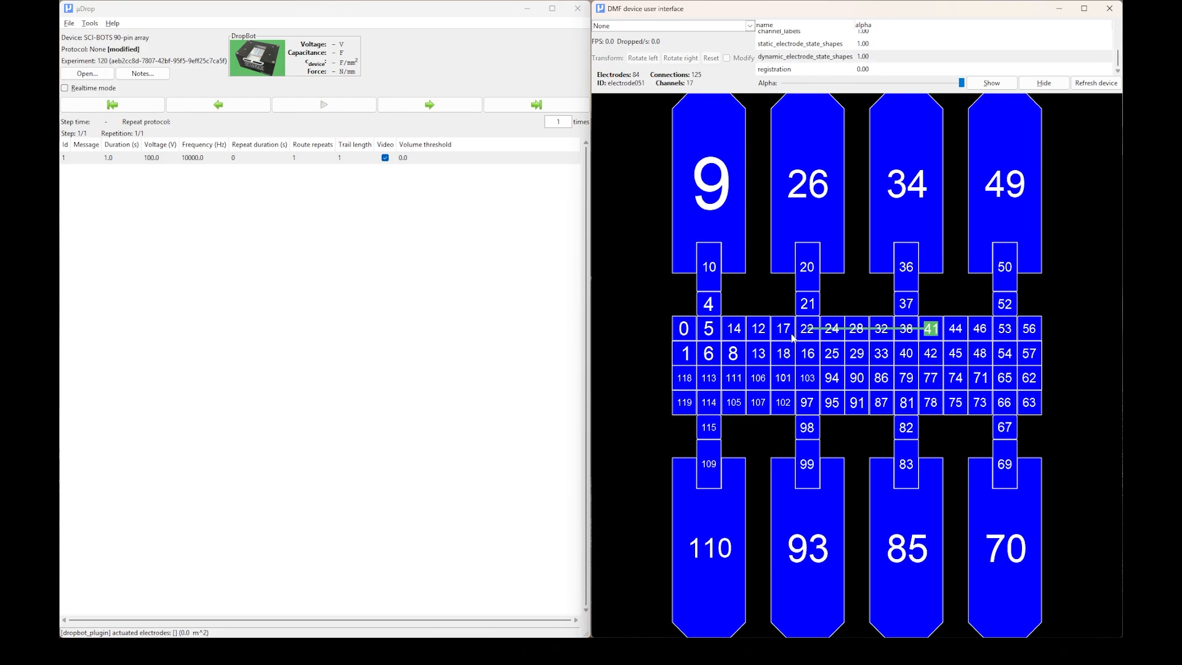
left_click(327, 102)
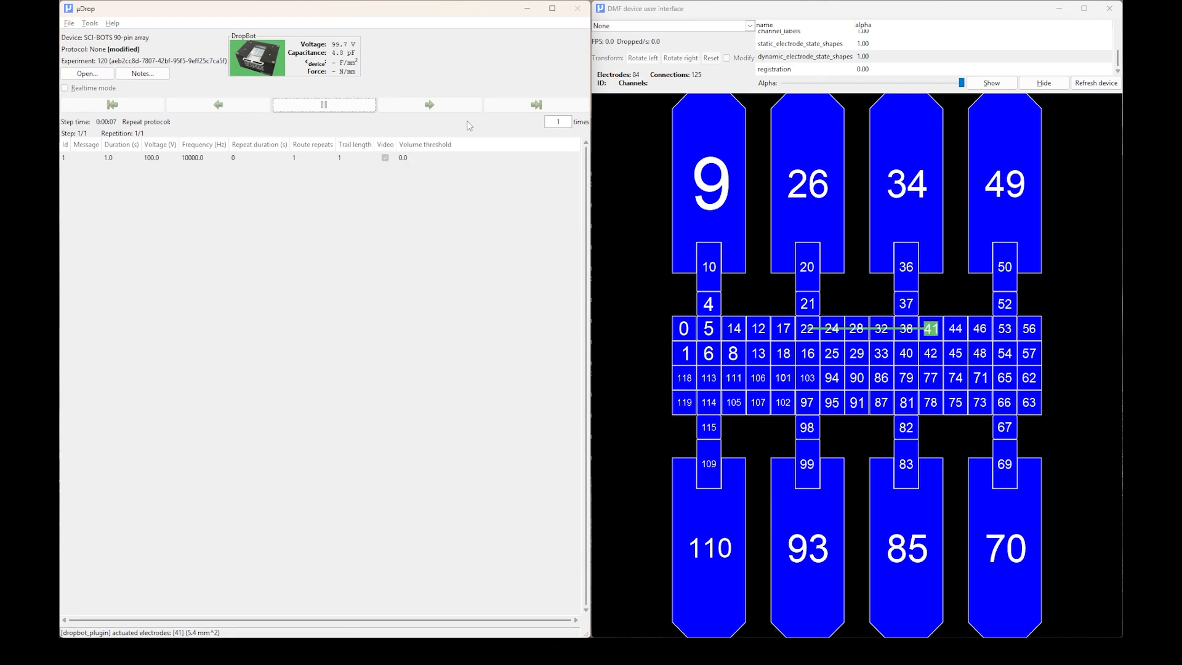
left_click(327, 362)
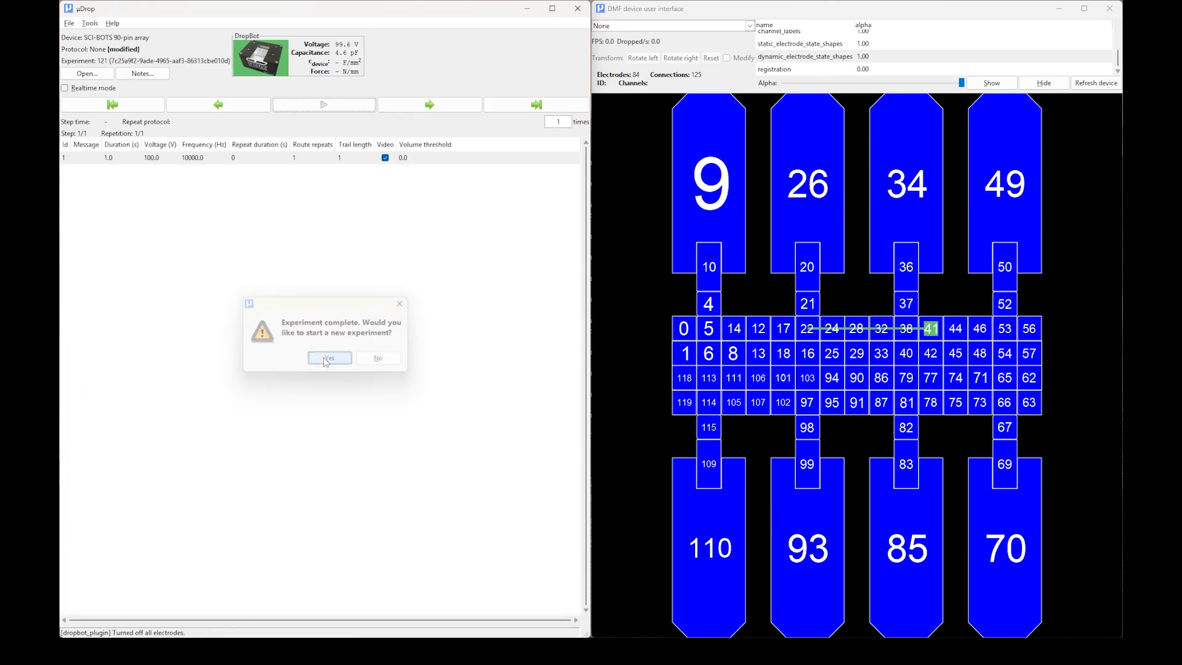
Select the registration layer and set the video source to the 48MP USB Camera at 800x600, 25fps.
left_click(842, 69)
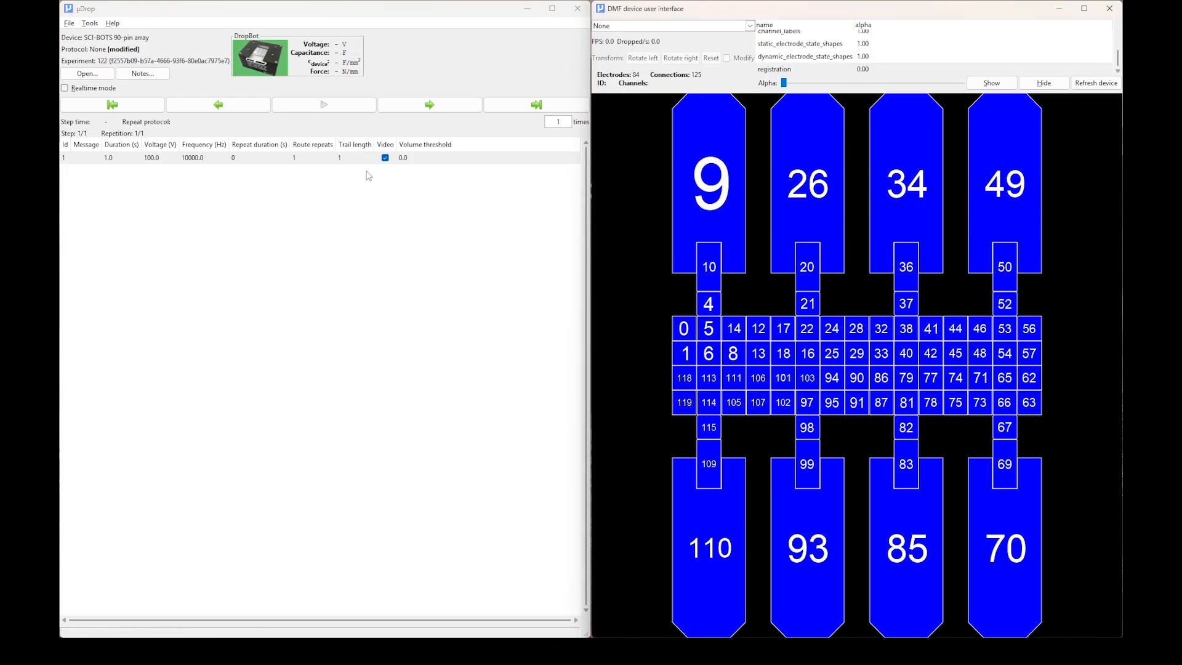
left_click(750, 26)
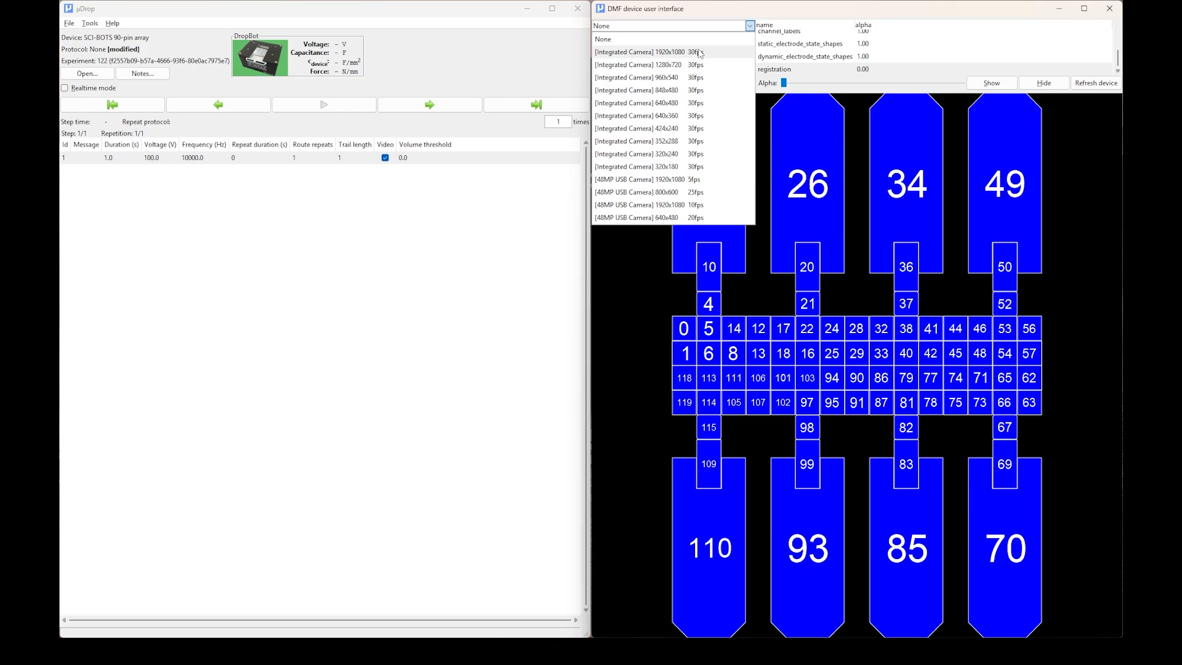
left_click(688, 195)
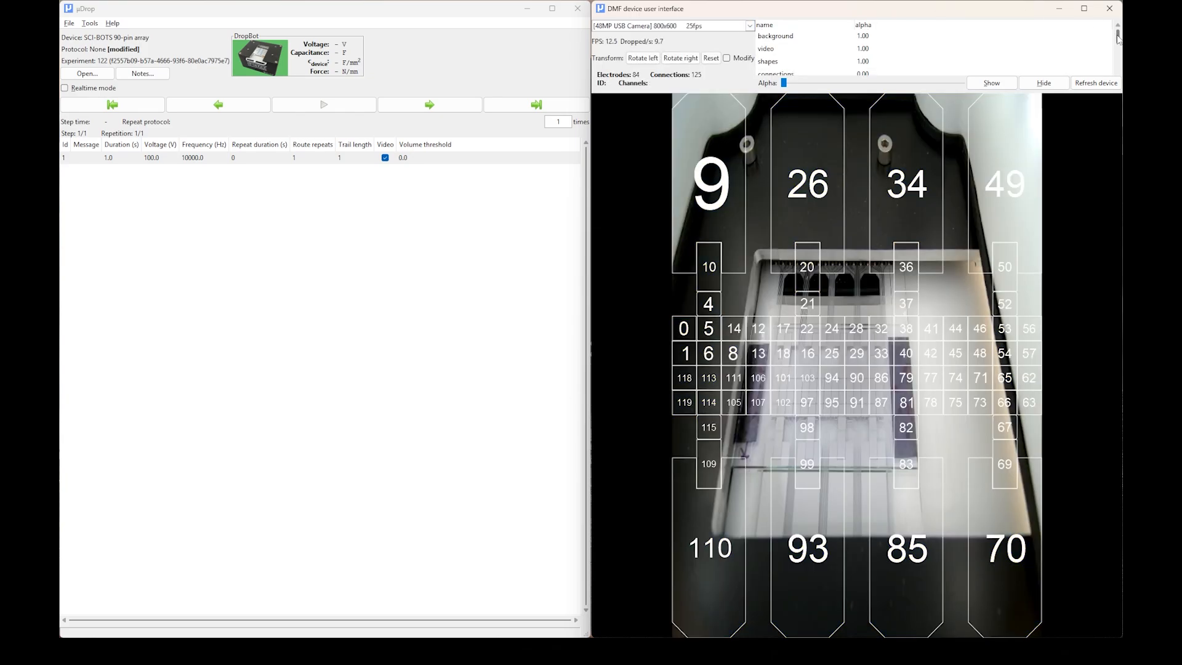
scroll(1117, 40, "down", 3)
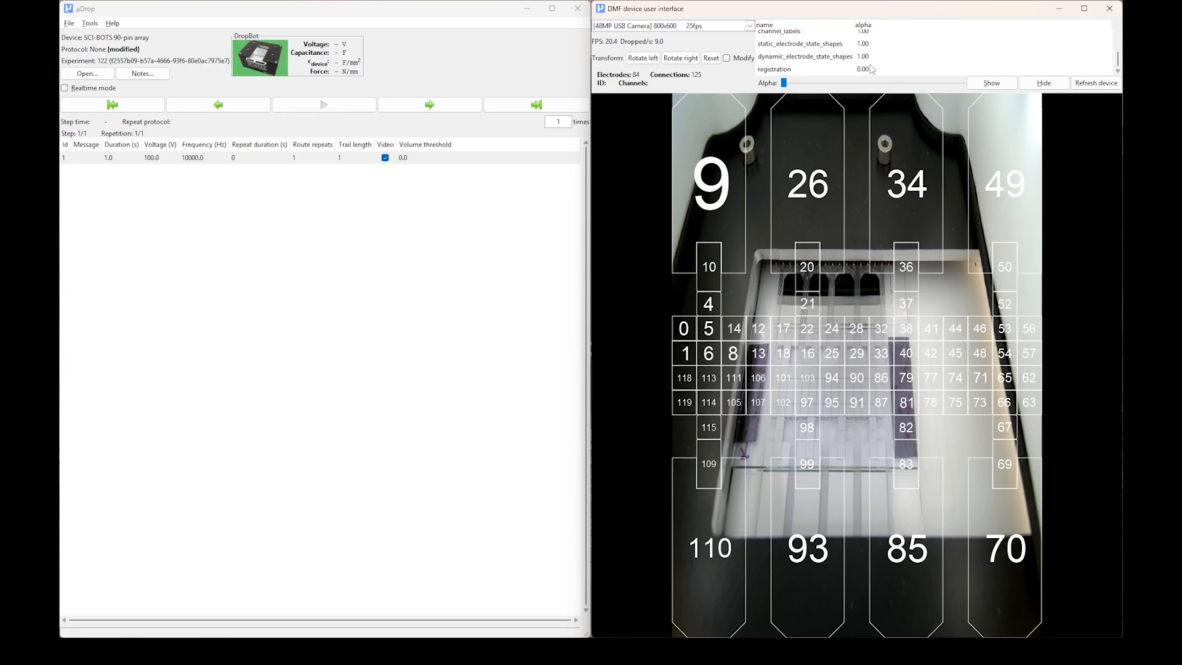
Modify the video transform by moving all four corners of the red registration frame inward, and end the modification.
left_click(727, 58)
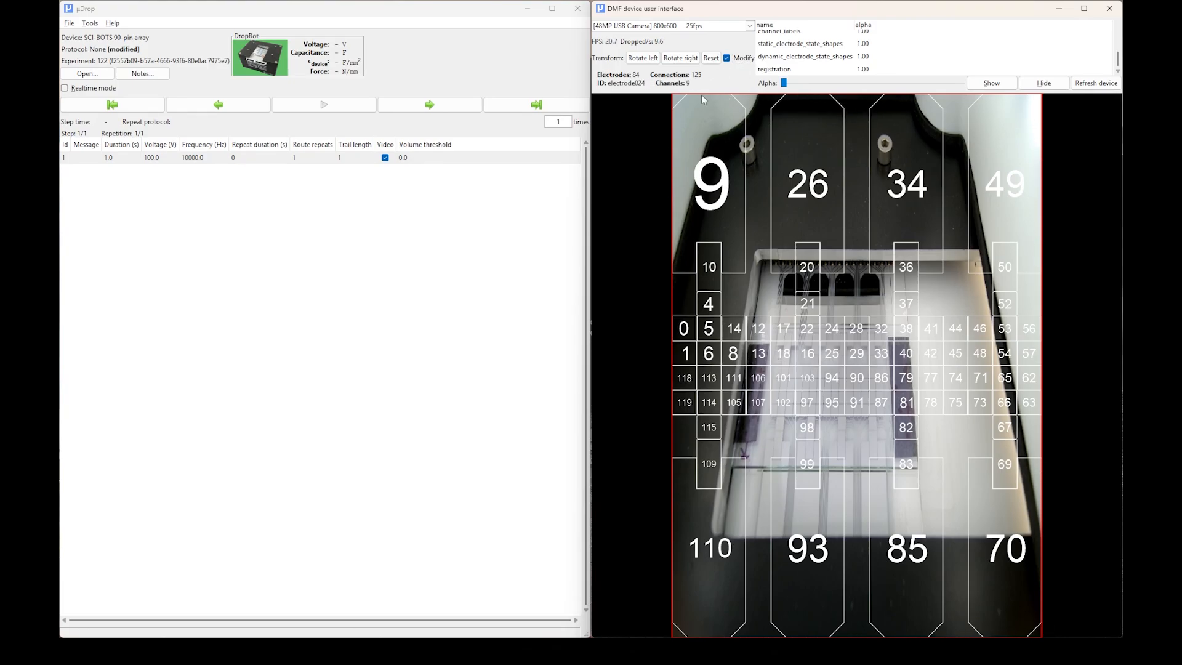
left_click_drag(672, 94, 681, 112)
left_click_drag(1041, 94, 997, 125)
left_click_drag(672, 635, 705, 505)
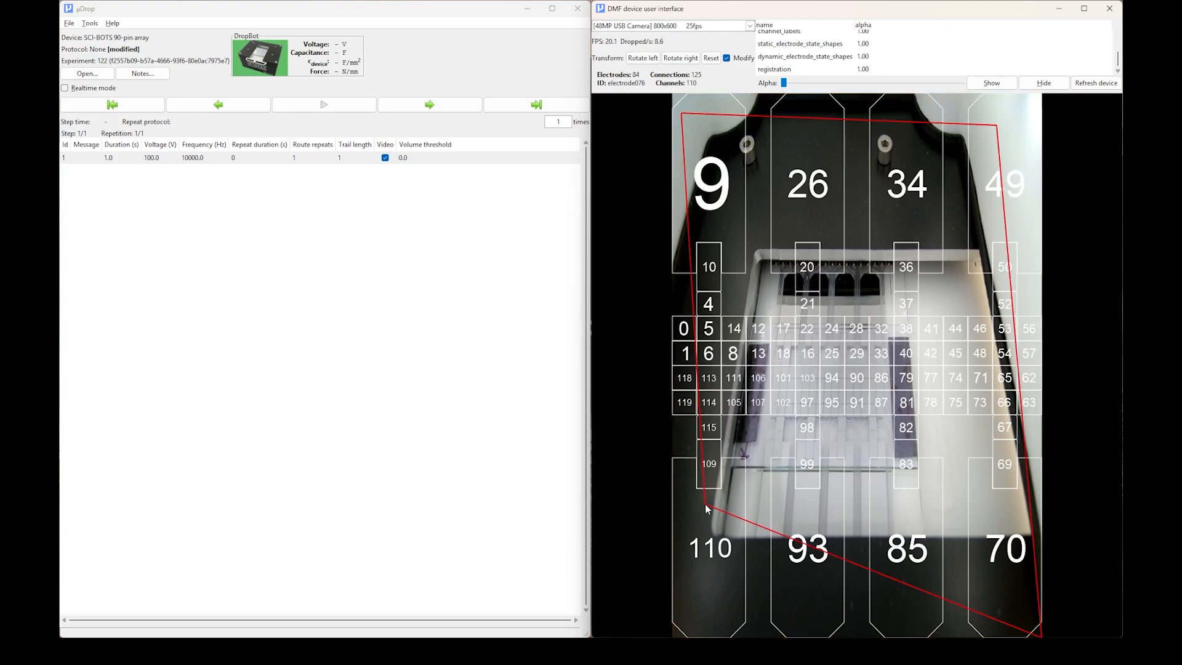
left_click_drag(1041, 635, 991, 490)
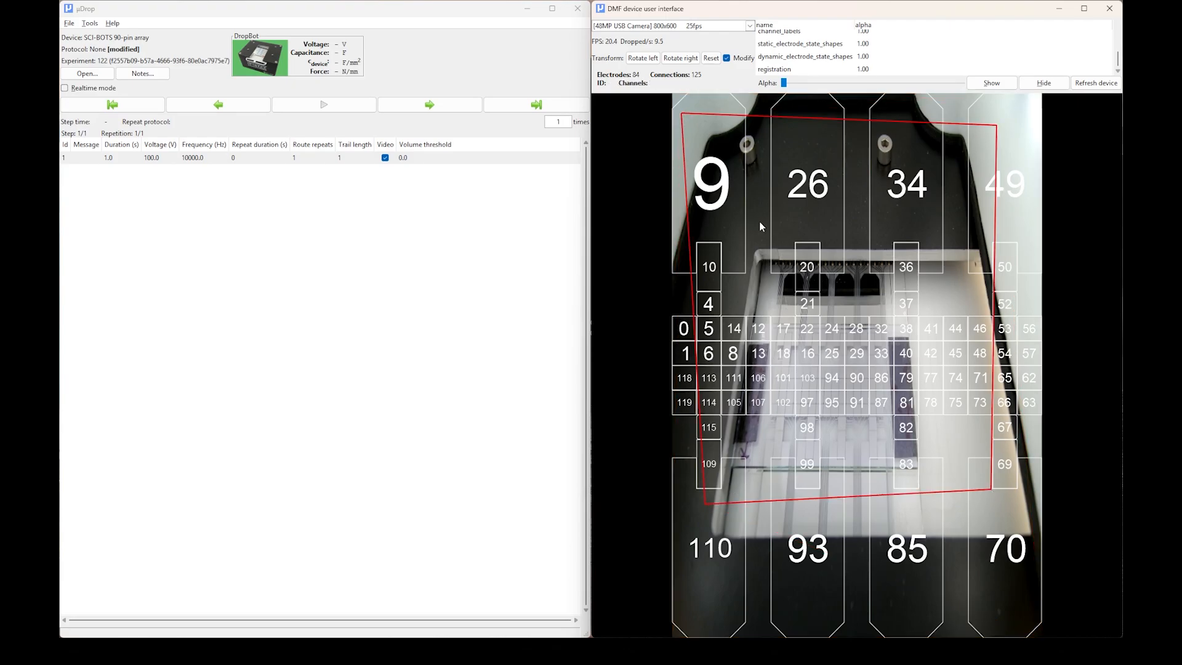
left_click(727, 58)
left_click(750, 26)
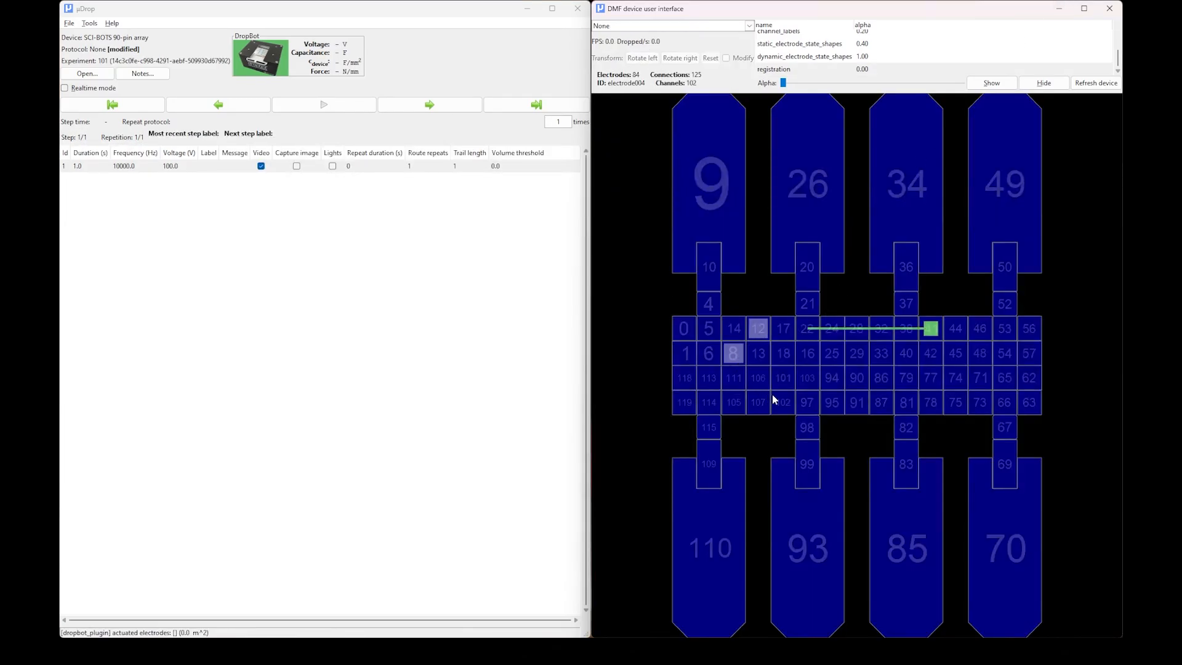
Actuate electrodes 102, 105 and 118, and clear all electrode states.
left_click(781, 402)
left_click(734, 401)
left_click(687, 378)
right_click(734, 354)
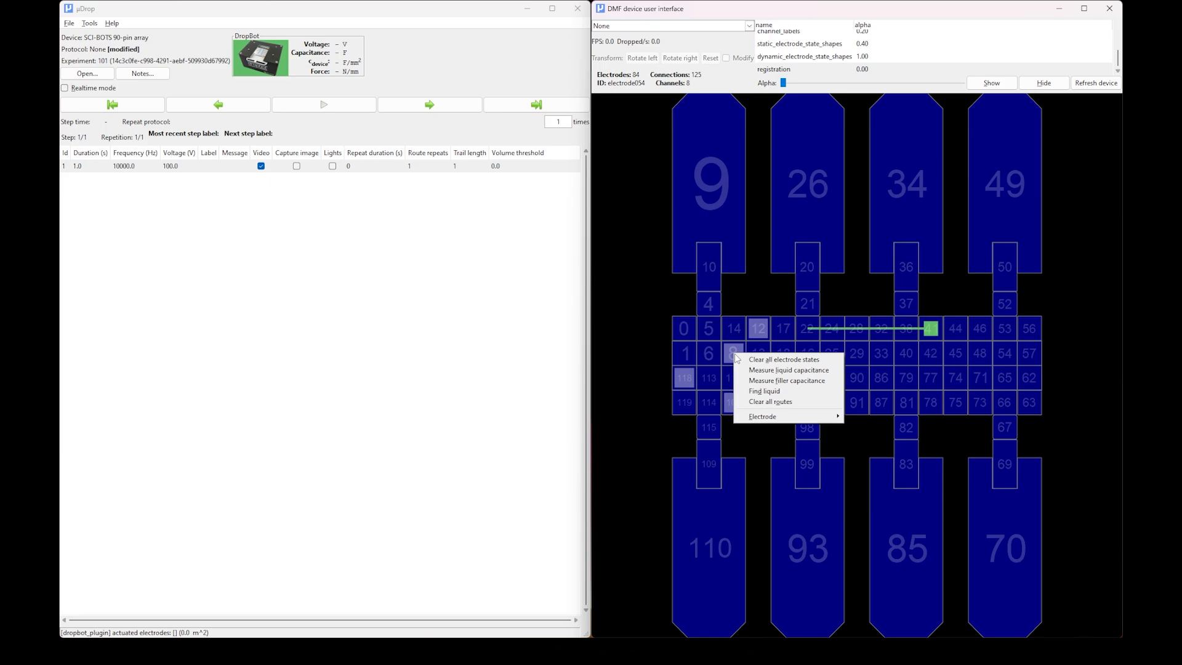
left_click(756, 361)
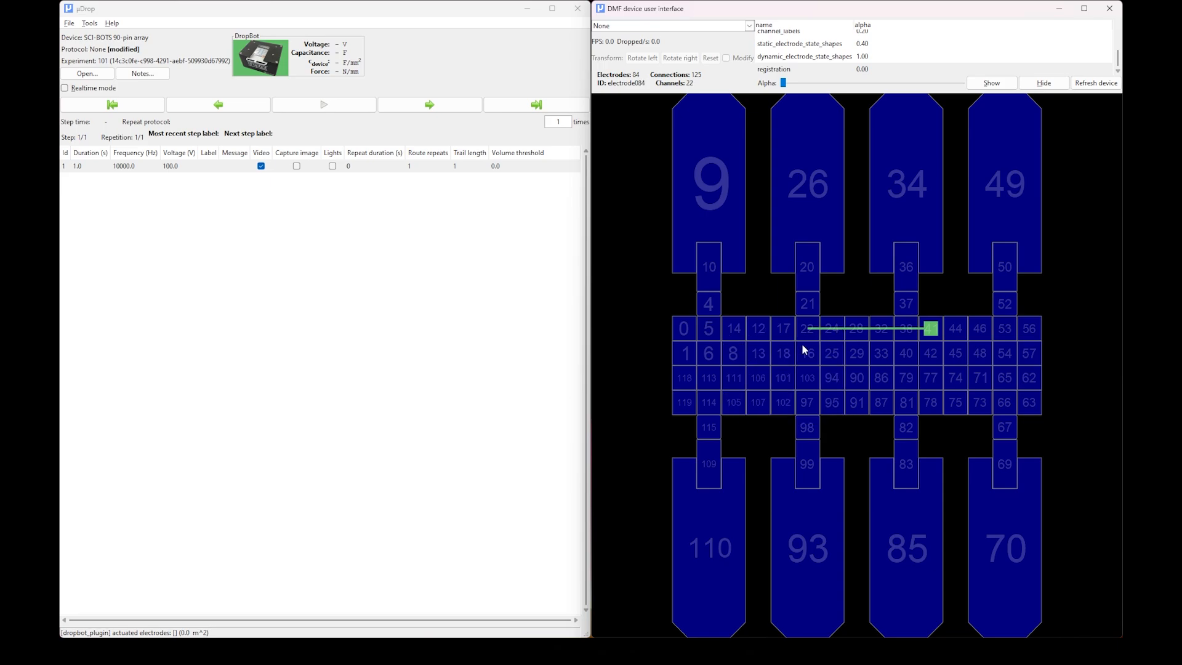
Draw a route from electrode 18 to 79 and another from 74 to 46, and clear all routes.
mouse_move(778, 356)
left_mouse_down()
mouse_move(792, 387)
mouse_move(889, 381)
mouse_move(983, 334)
left_mouse_up()
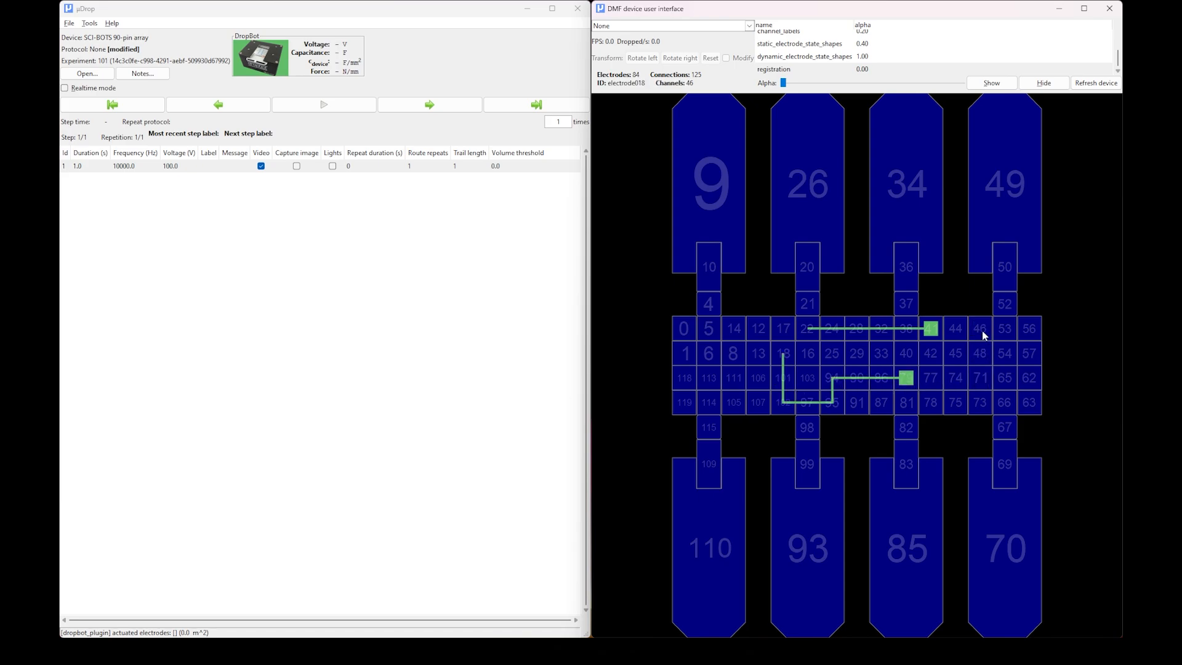
right_click(983, 335)
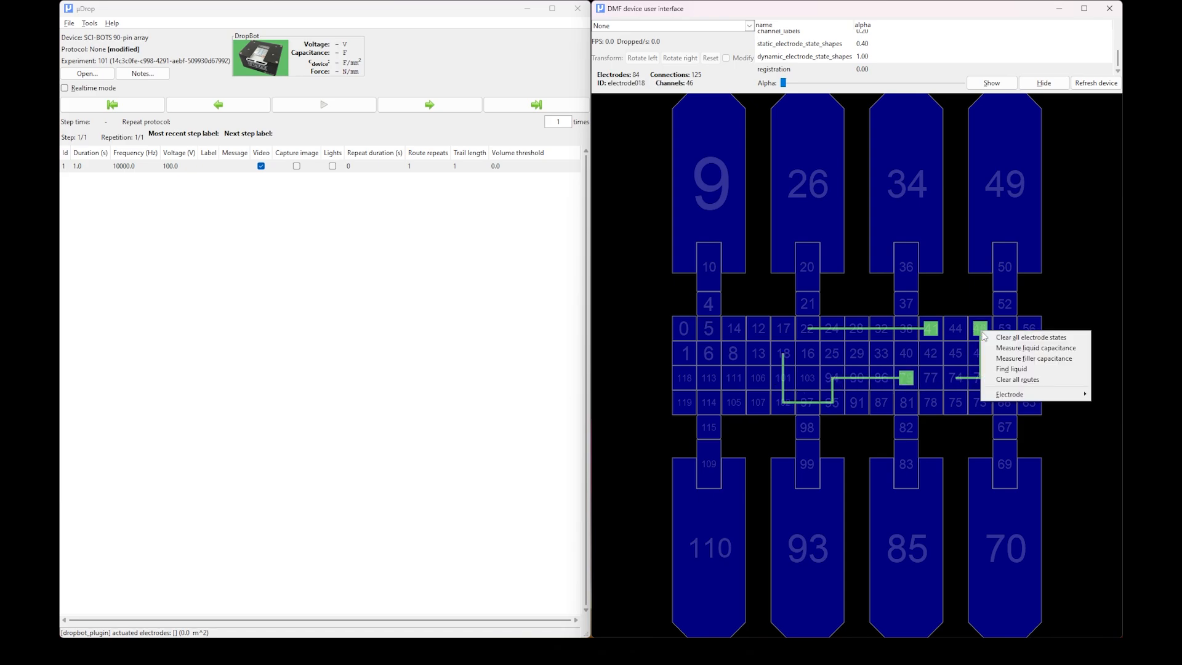
left_click(1019, 380)
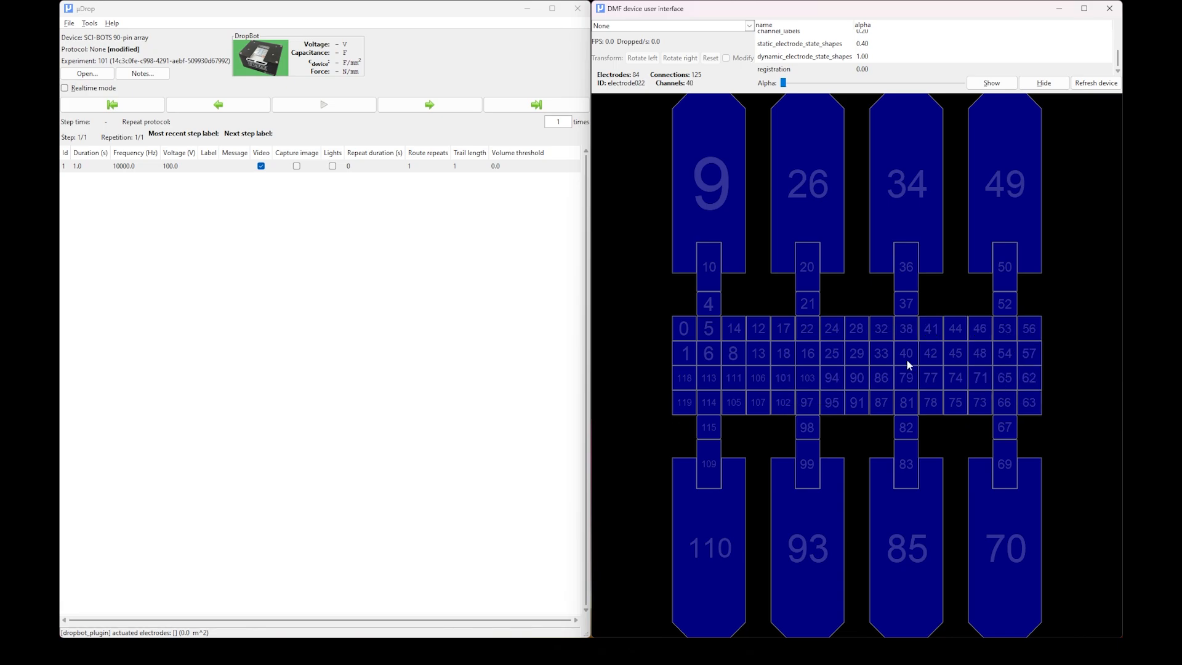
Draw three routes: from electrode 22 to 42, from 8 to 101, and from 71 to 53.
mouse_move(799, 327)
left_mouse_down()
mouse_move(889, 378)
mouse_move(928, 357)
left_mouse_up()
mouse_move(743, 357)
left_mouse_down()
mouse_move(749, 377)
mouse_move(789, 385)
left_mouse_up()
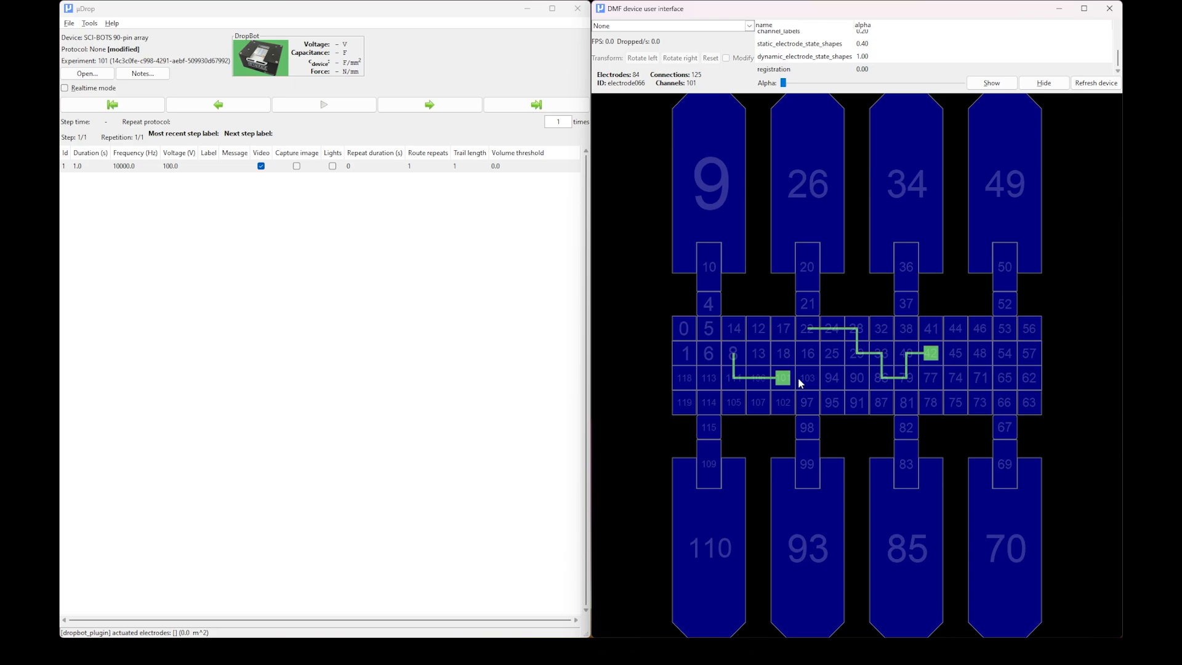
mouse_move(984, 380)
left_mouse_down()
mouse_move(1015, 358)
mouse_move(1013, 340)
left_mouse_up()
Clear only the route belonging to electrode 53, and clear all remaining routes.
right_click(1014, 342)
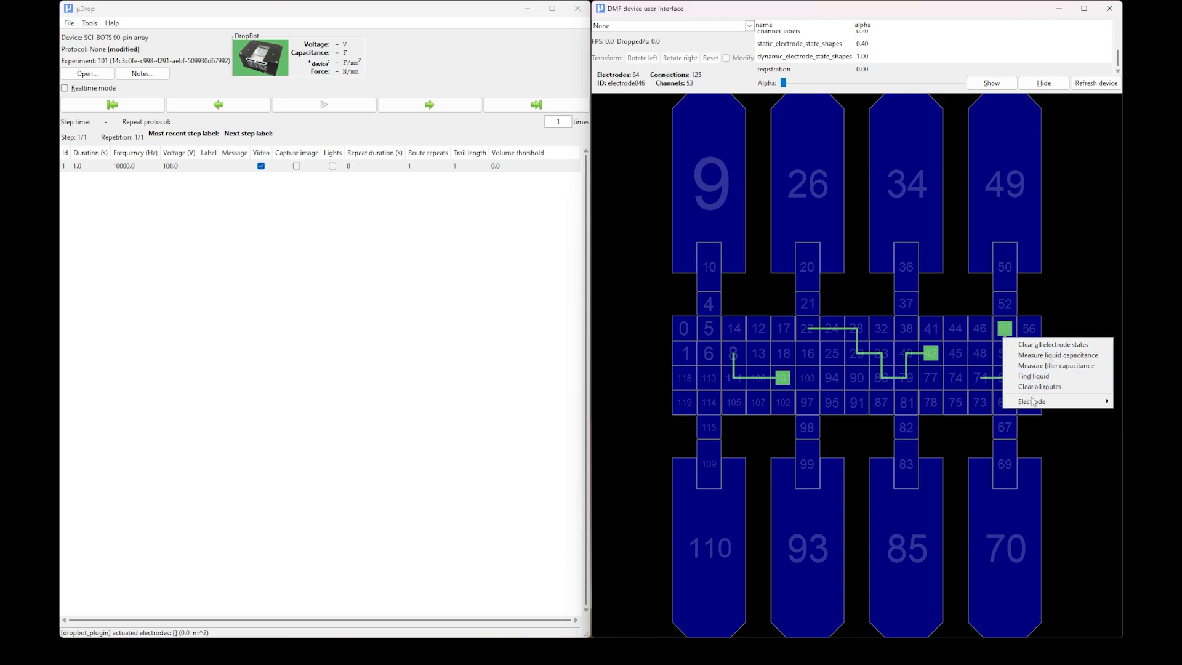
mouse_move(1031, 405)
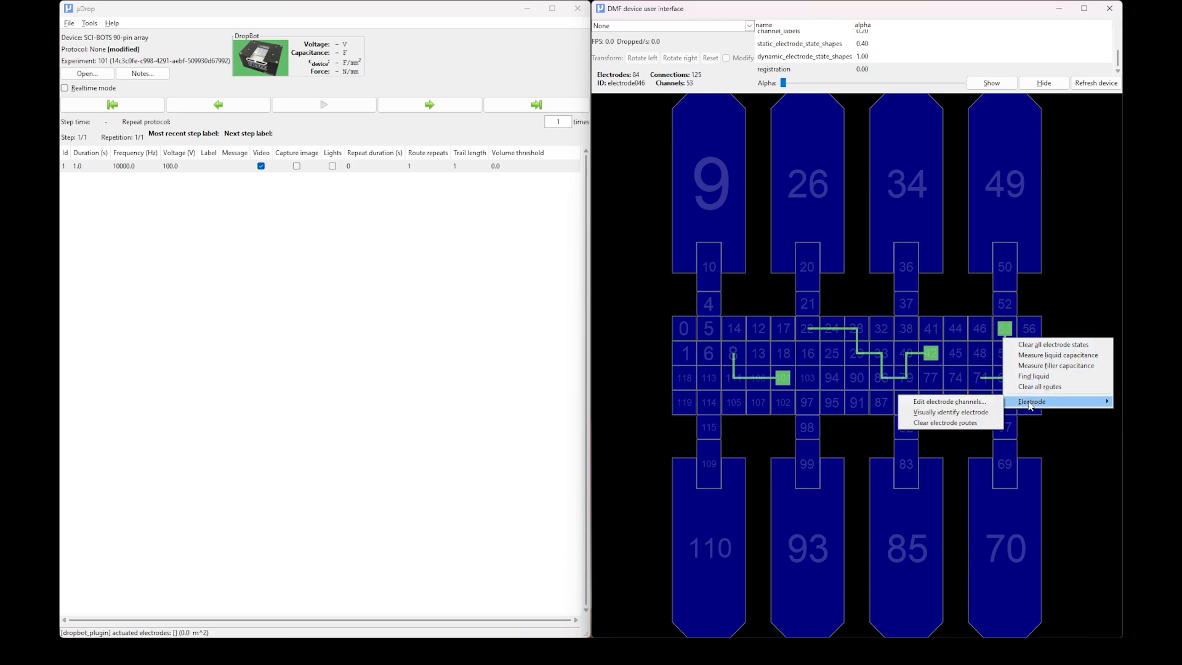
left_click(957, 424)
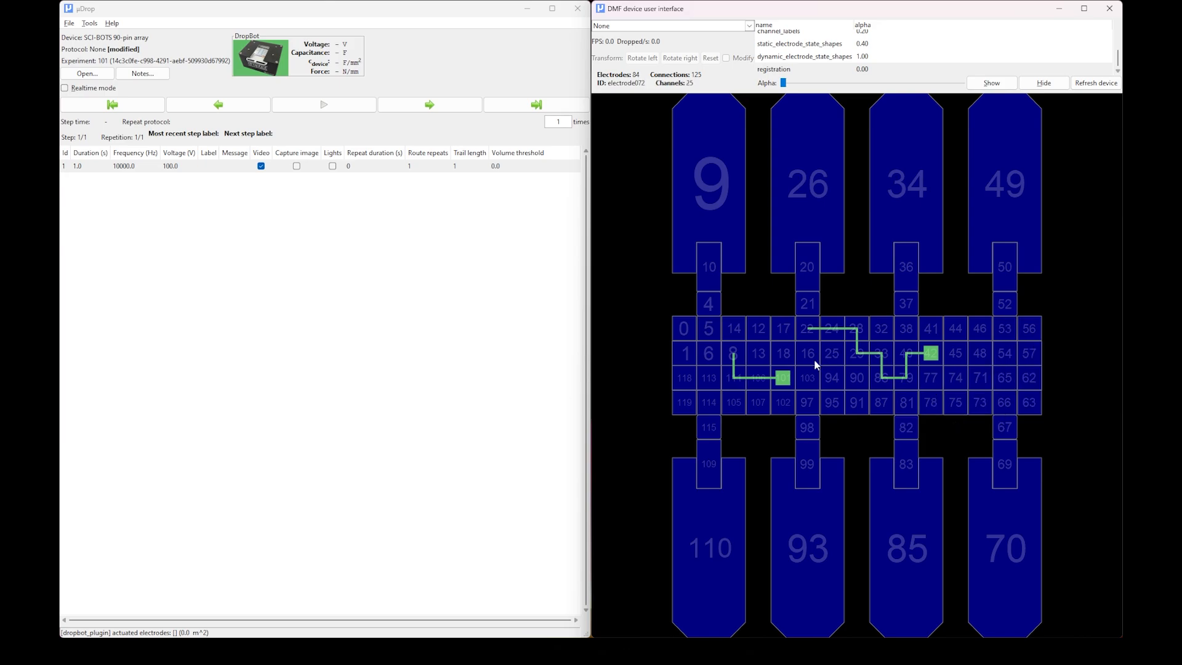
right_click(781, 379)
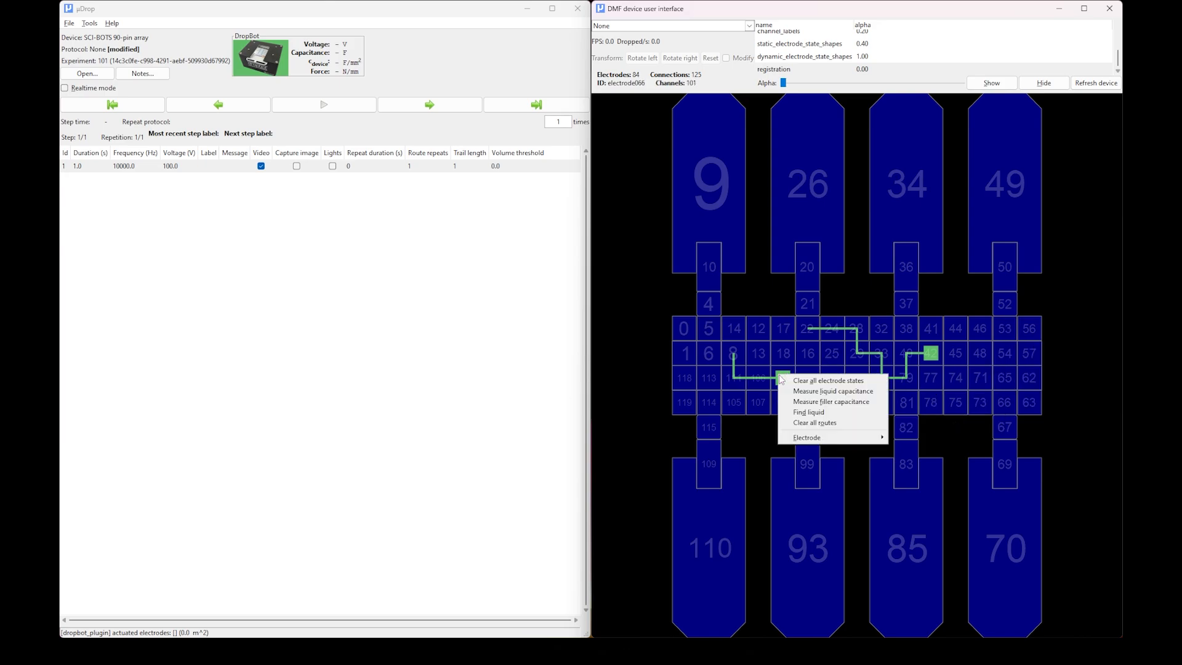
left_click(805, 424)
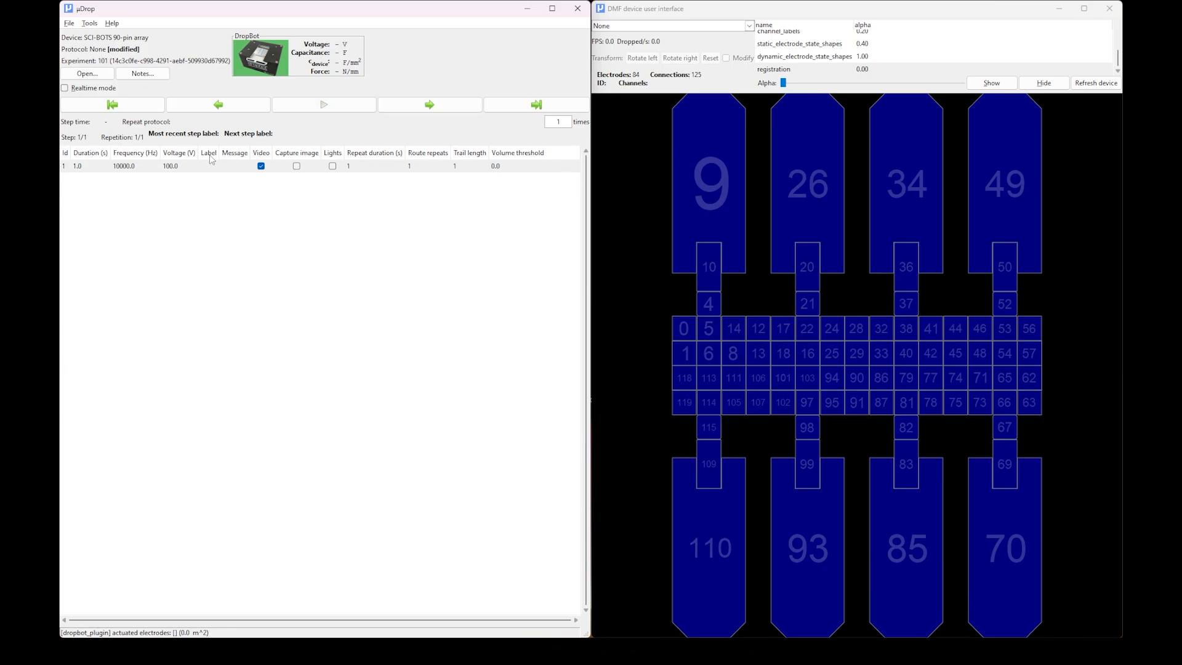
Reorder the protocol table so that the Label and Message columns directly follow Id.
left_click_drag(205, 156, 73, 153)
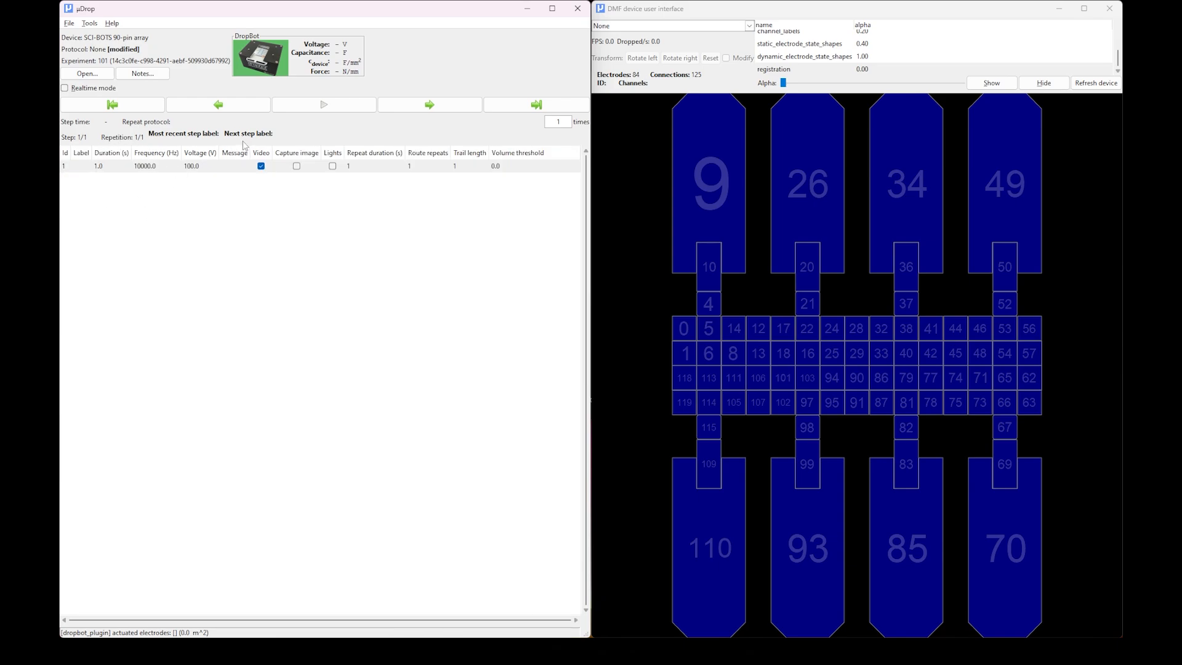
left_click_drag(242, 153, 98, 155)
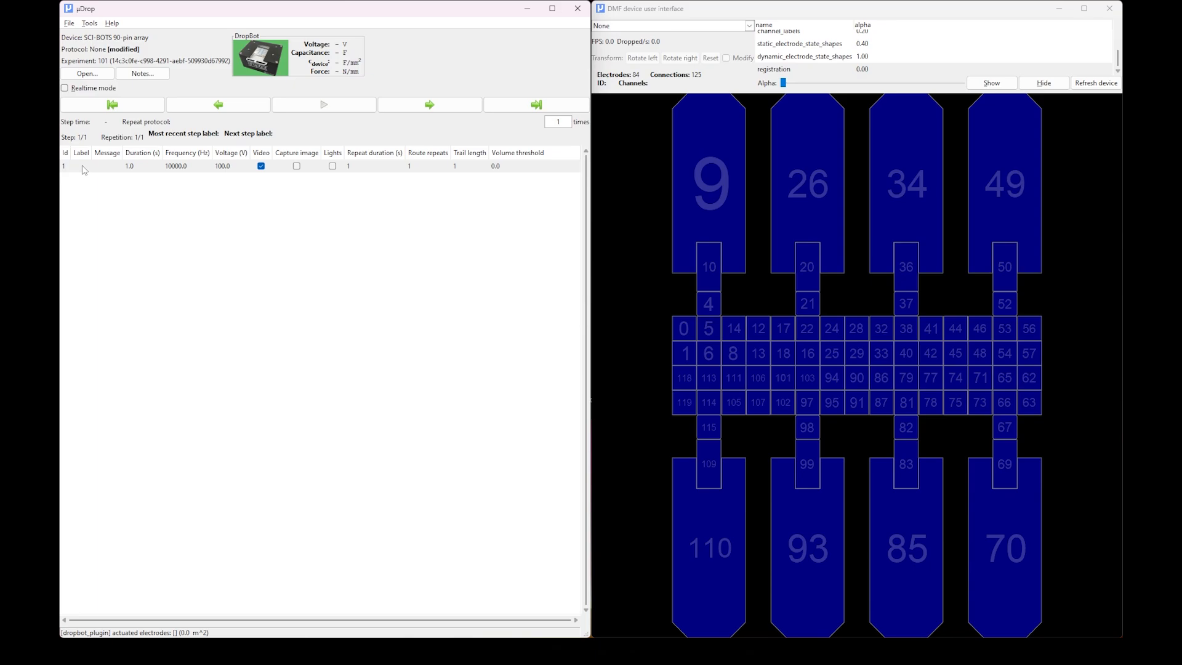
Label protocol step 1 "Loading step" and widen the Label column to fit the text.
left_click(84, 170)
type("Loading step")
key("Return")
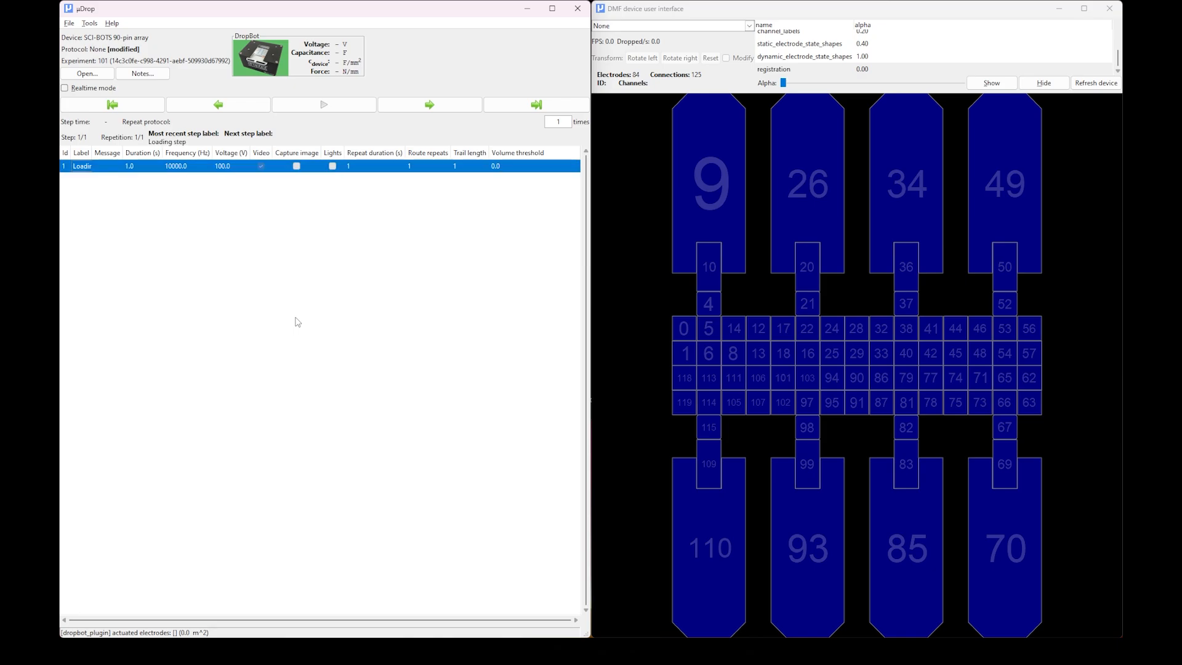
left_click_drag(92, 152, 117, 154)
Enter the message "Load 5 uL of reagent" for step 1 and widen the Message column to fit it.
left_click(131, 167)
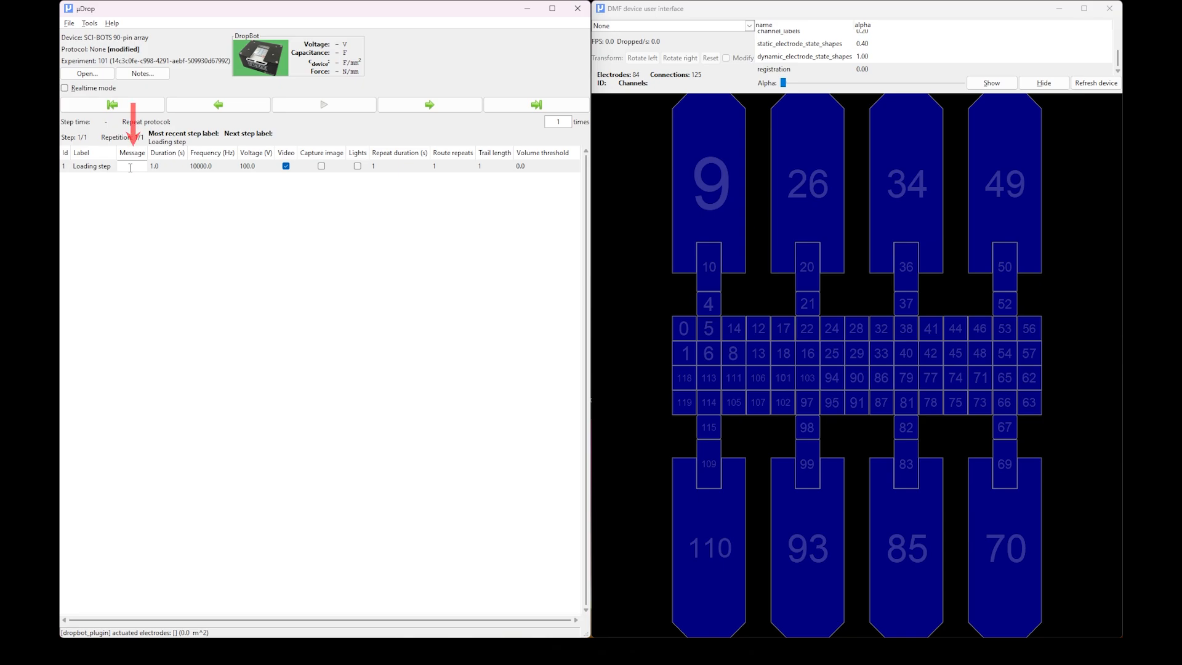
type("Load")
type(" 5 uL of r")
type("eagent")
key("Return")
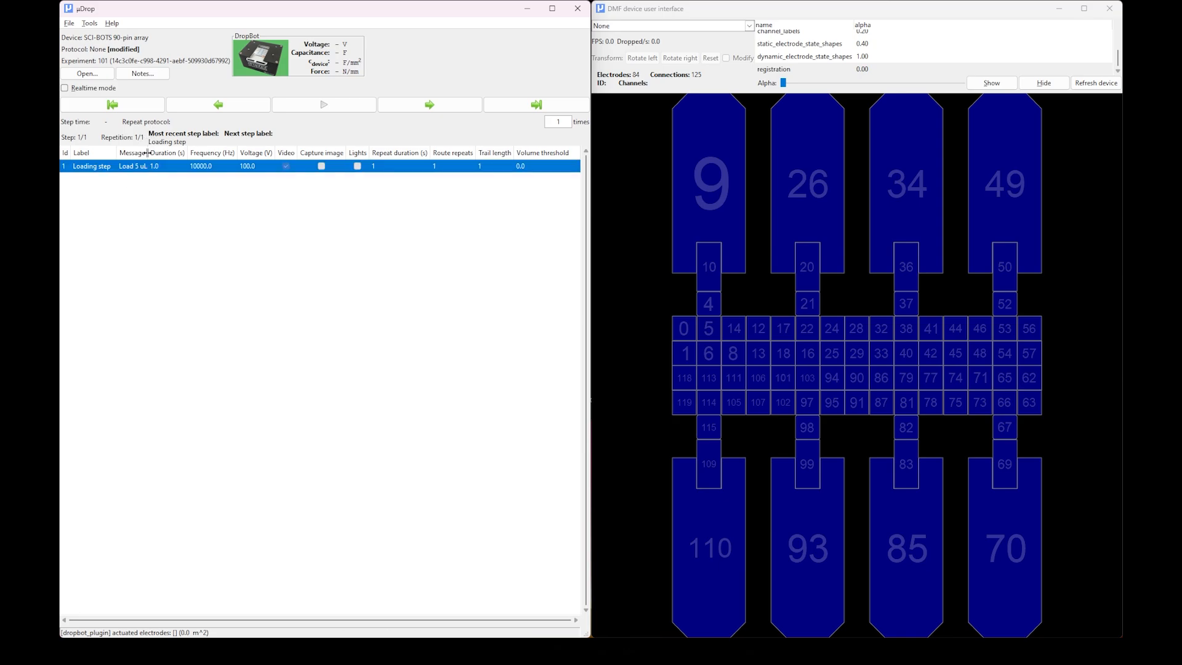
mouse_move(146, 152)
left_mouse_down()
mouse_move(203, 152)
mouse_move(182, 152)
left_mouse_up()
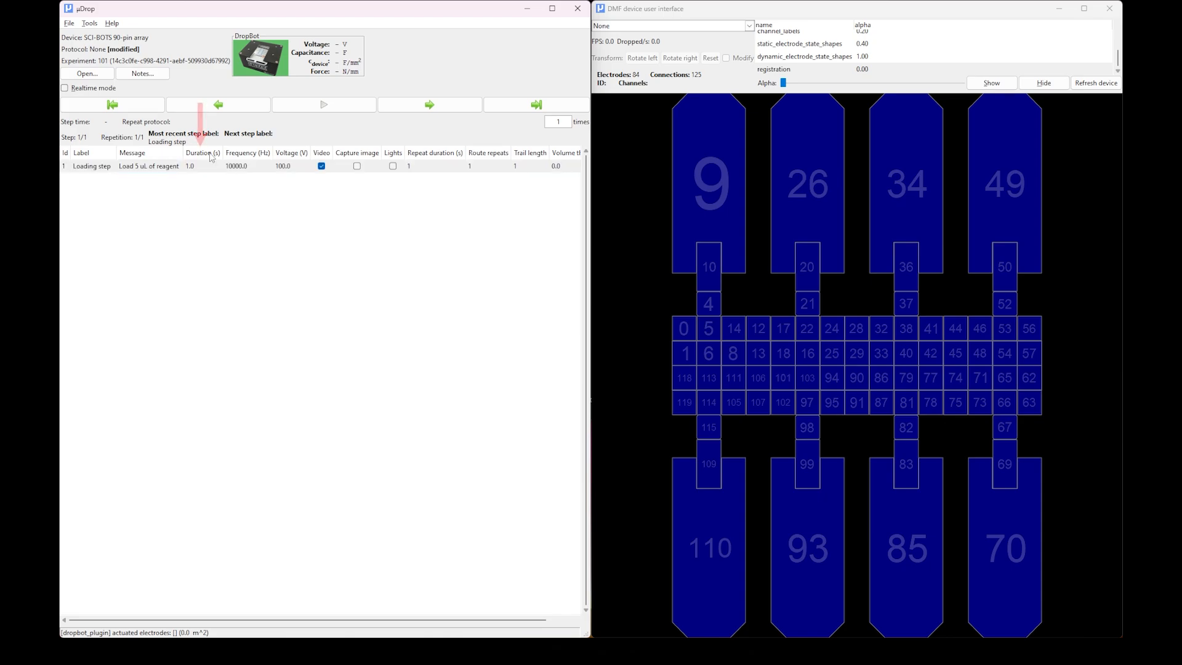
Set the duration of step 1 to 2 s.
double_click(194, 164)
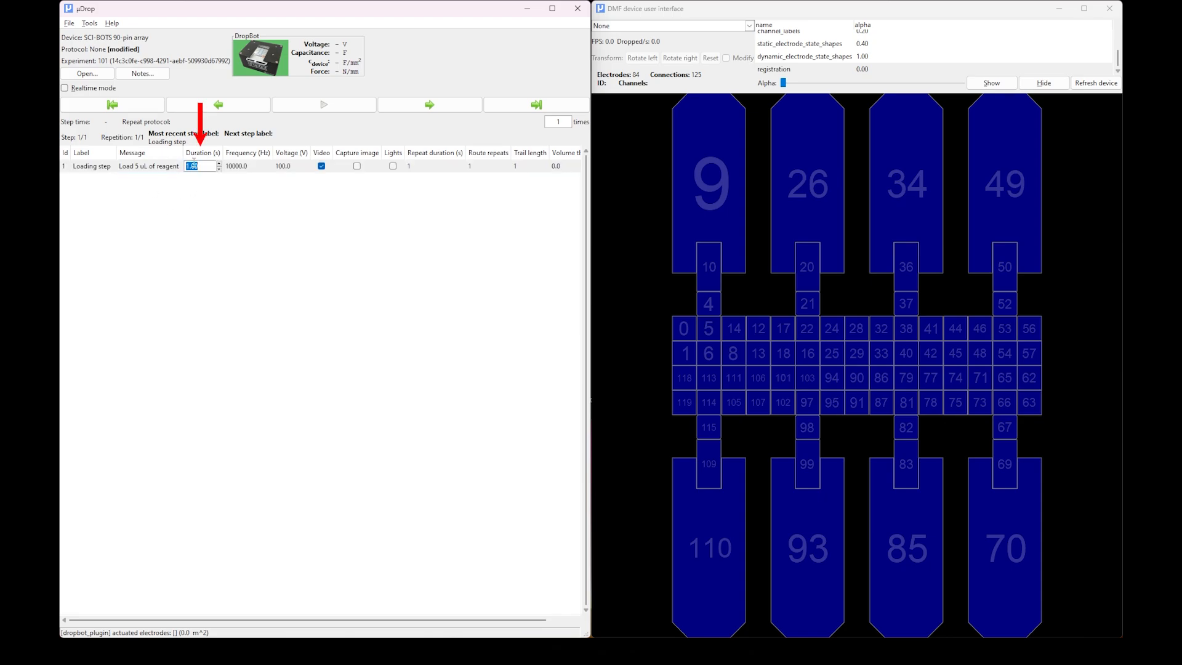
type("2")
key("Return")
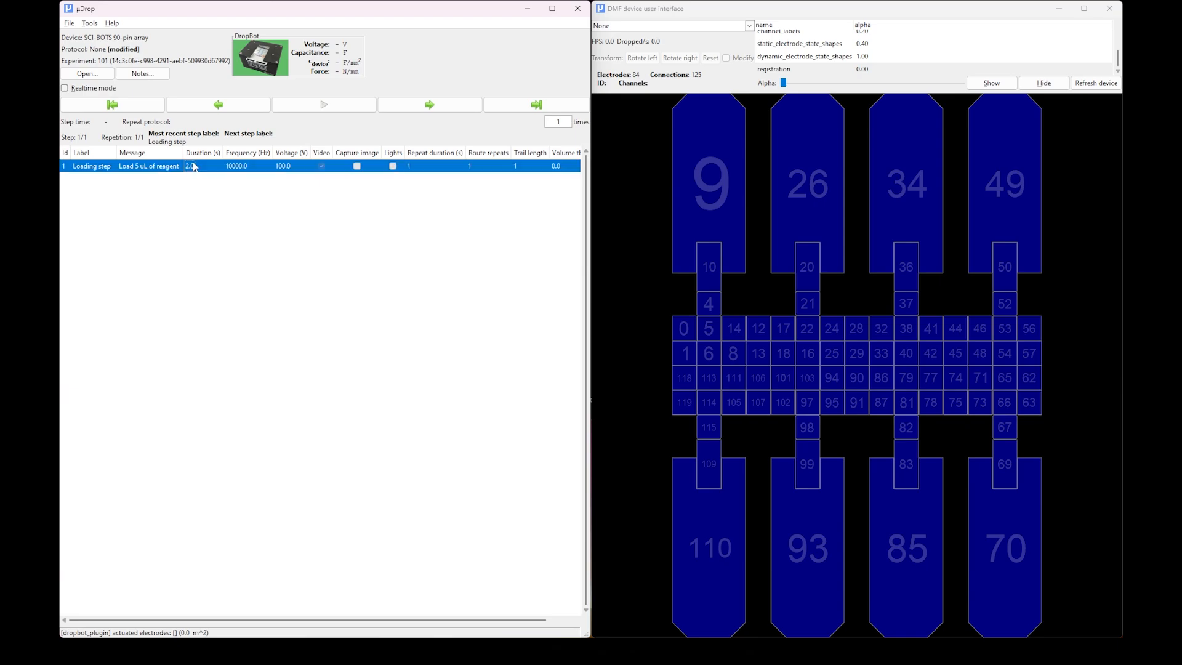
left_click(204, 154)
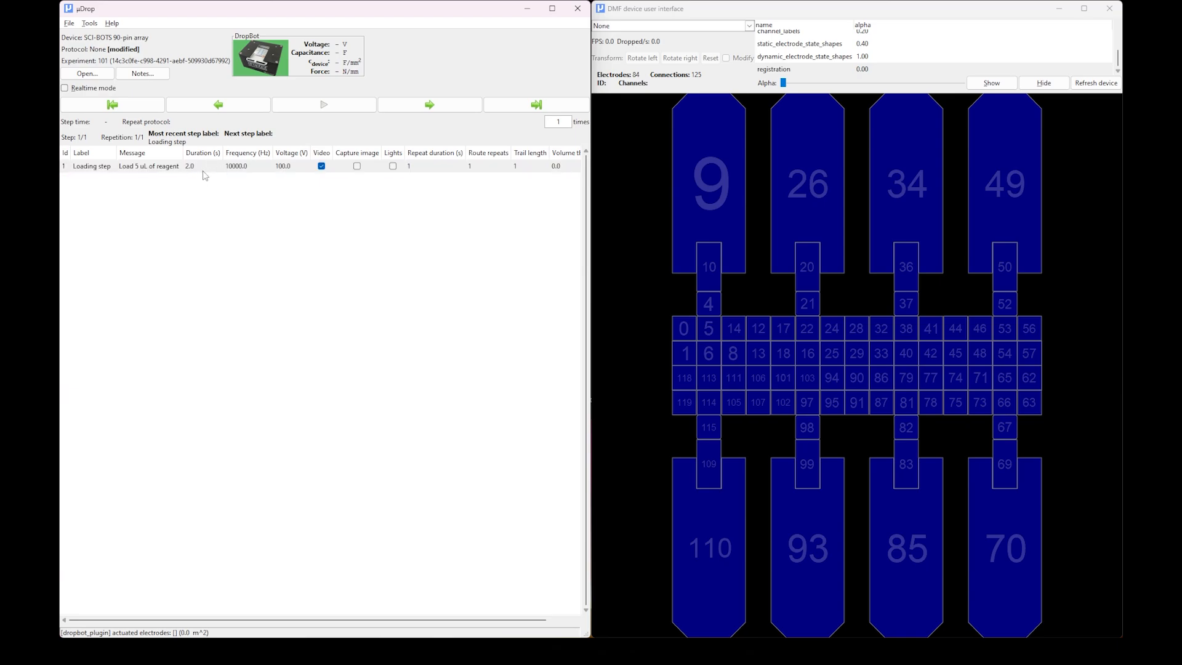
Step the duration value up and back down, and open the frequency and voltage values of step 1 for editing.
double_click(194, 167)
left_click(219, 164)
left_click(220, 170)
double_click(247, 167)
double_click(292, 167)
Toggle the Video option of step 1 off and back on, leaving it enabled.
left_click(322, 166)
left_click(322, 165)
left_click(322, 165)
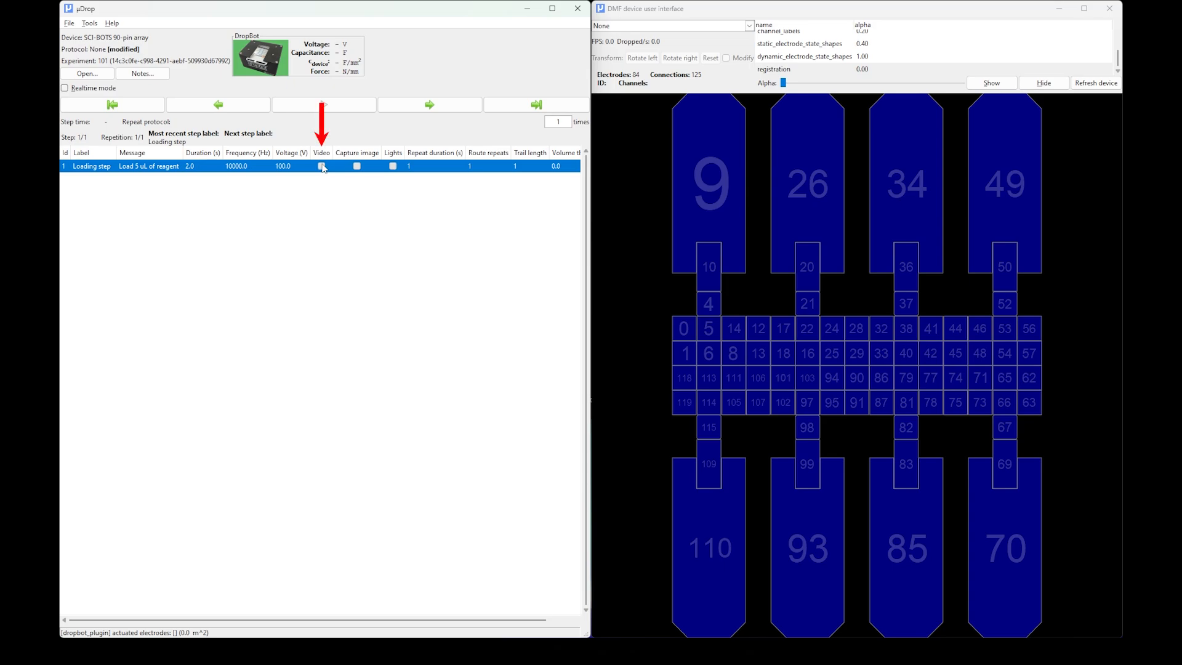
left_click(322, 165)
left_click(322, 151)
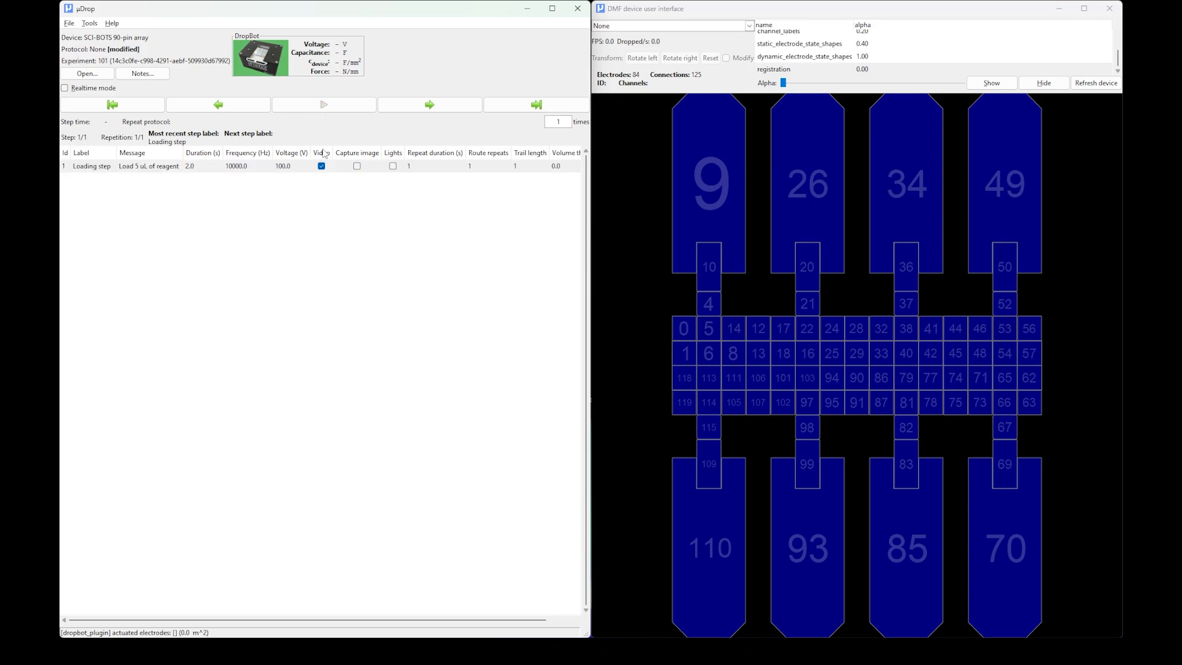
Set the repeat duration of step 1 to 2 s and both its route repeats and trail length to 2.
left_click(410, 166)
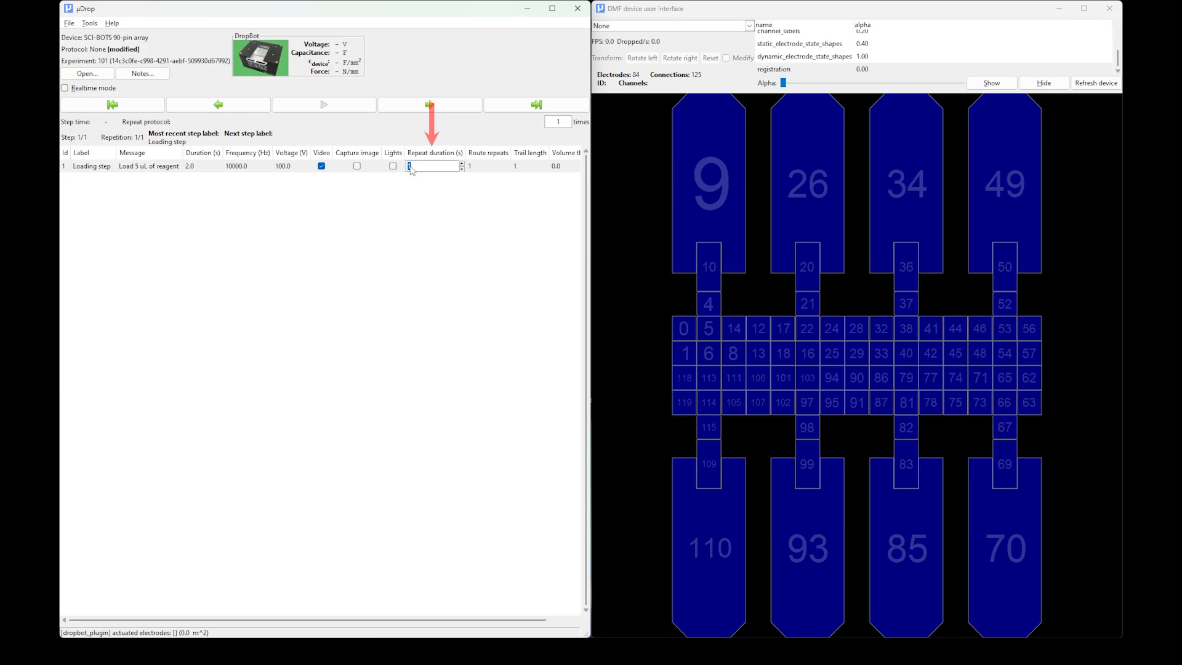
left_click(462, 163)
left_click(501, 164)
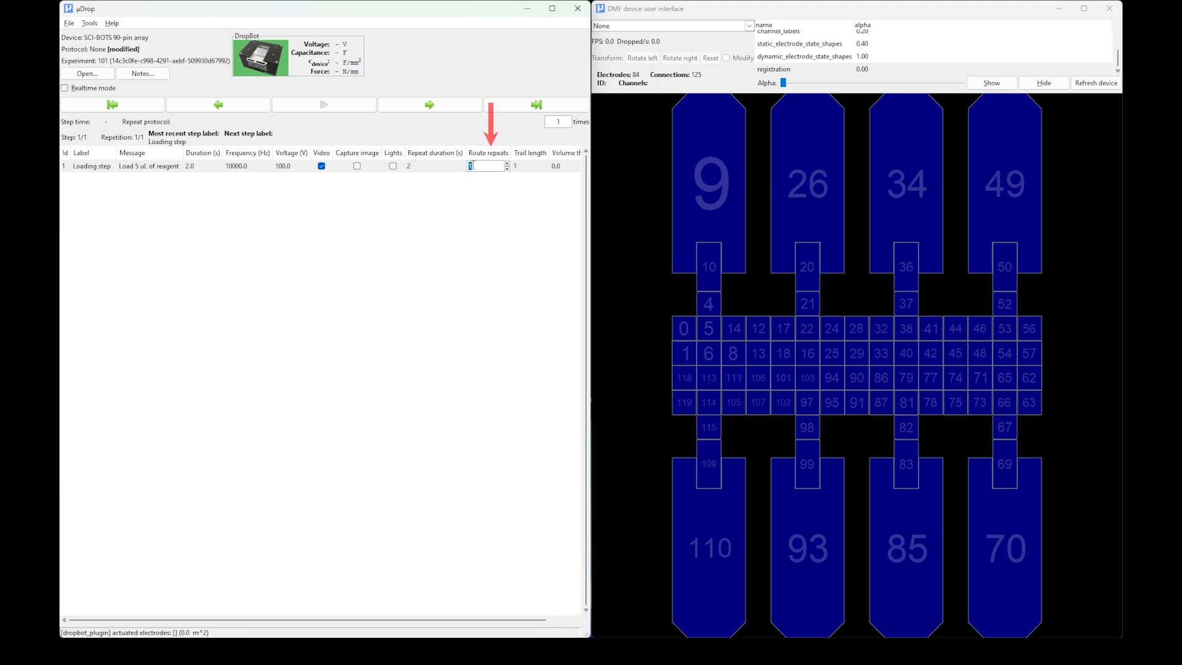
left_click(507, 164)
left_click(519, 168)
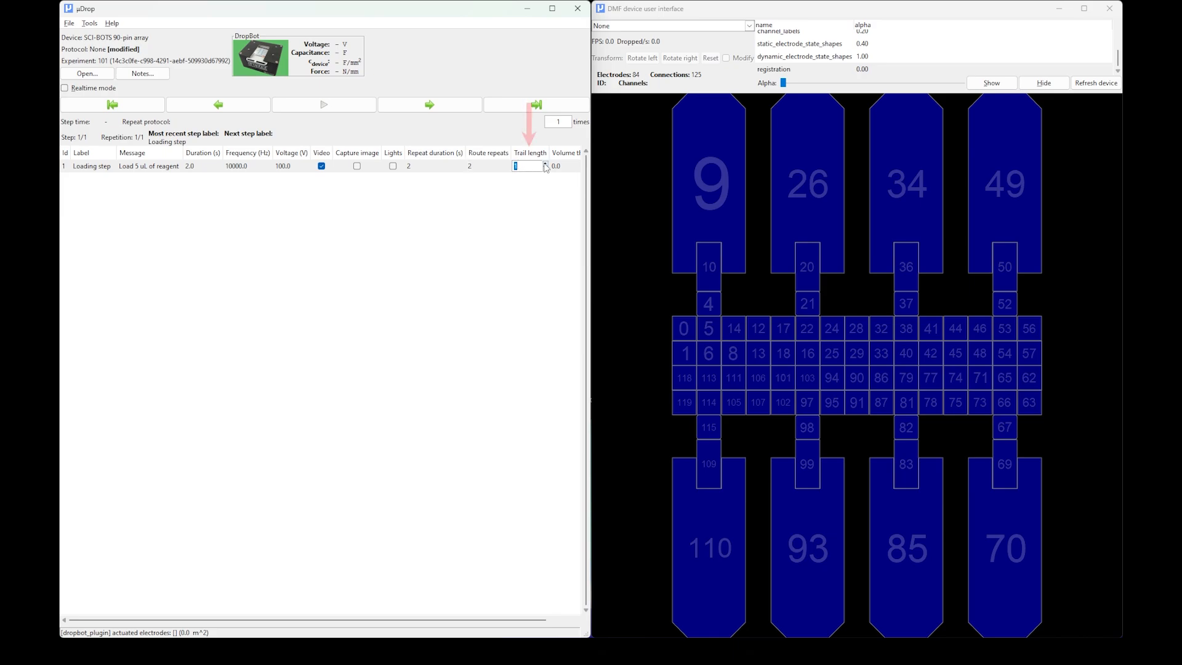
left_click(545, 163)
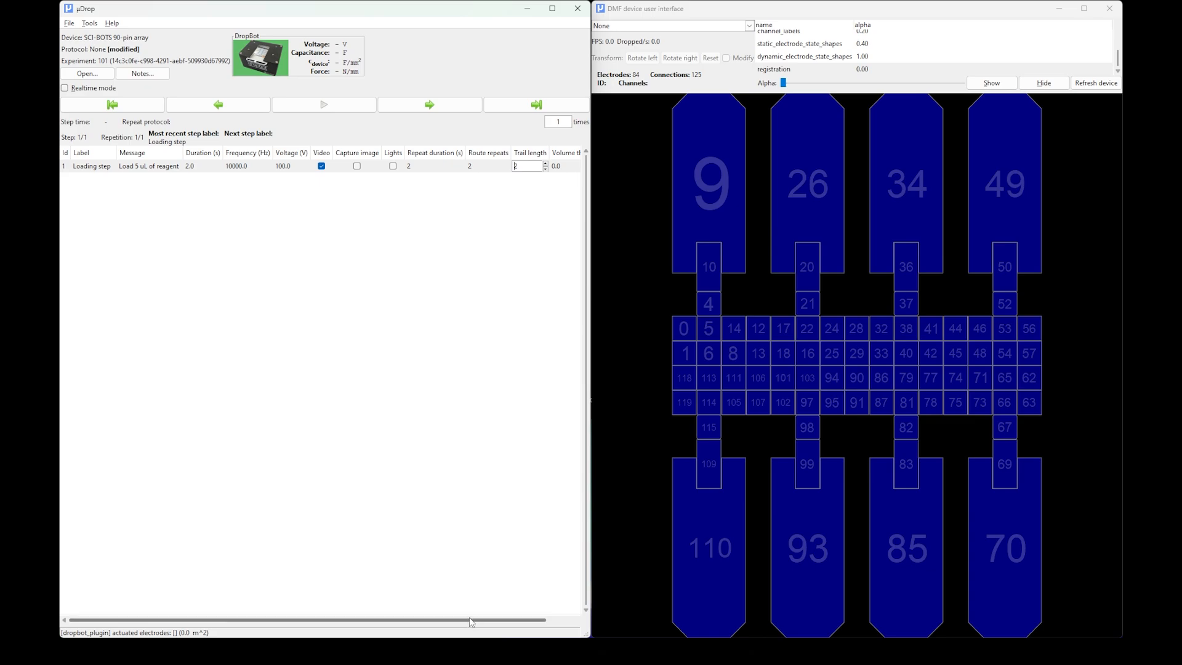
Set the volume threshold of step 1 to 0.99.
left_click(550, 622)
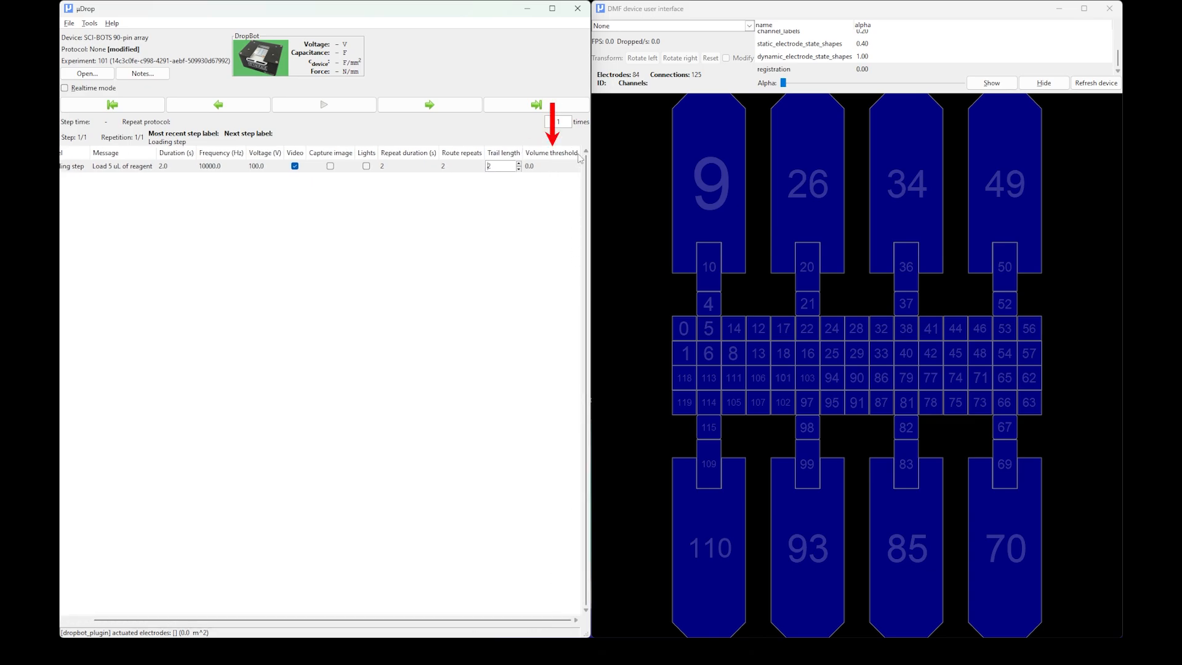
left_click(542, 166)
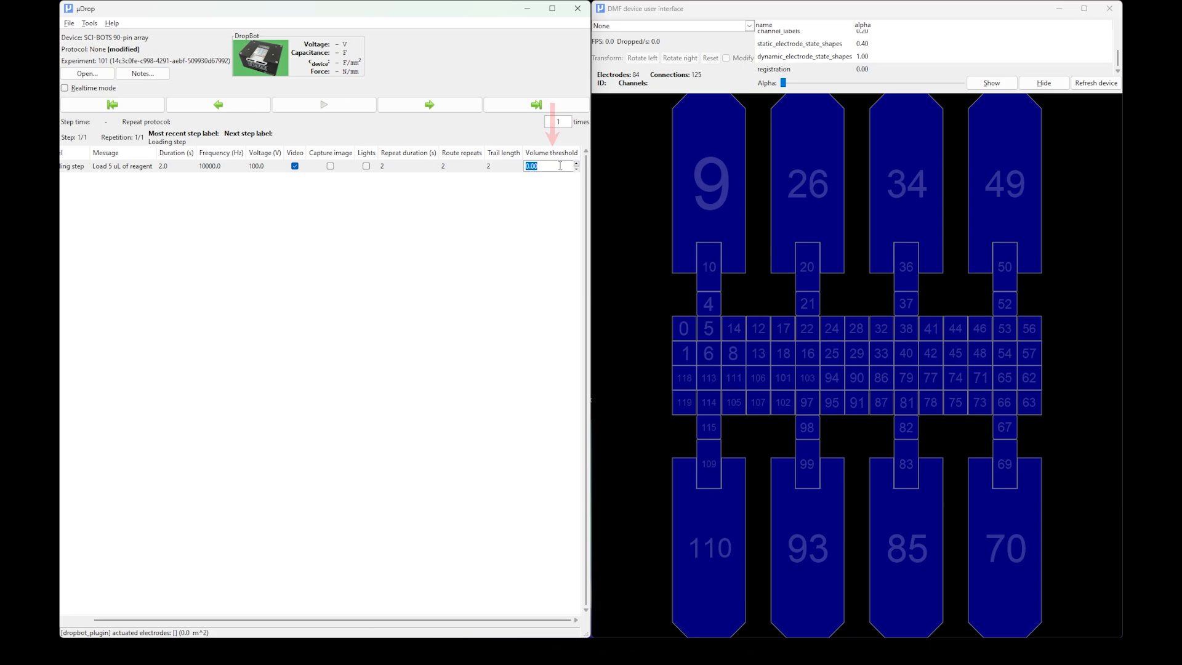
type("0.99")
key("Return")
left_click(534, 155)
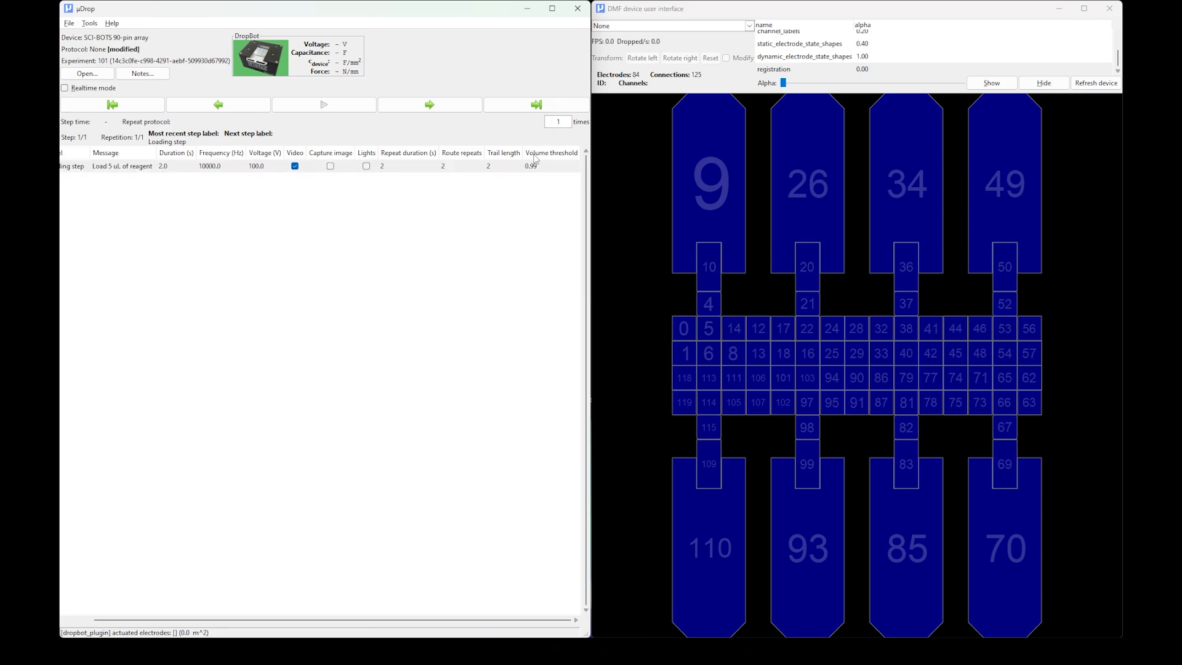